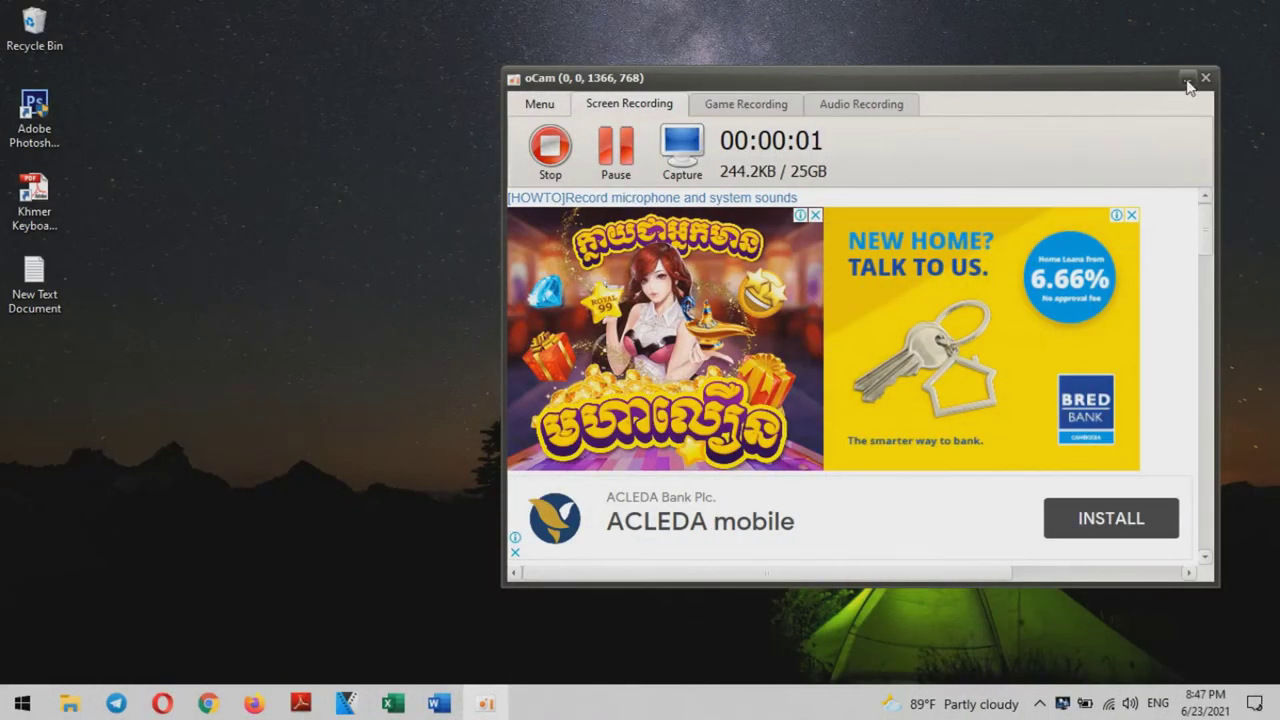
# Step: Refresh the Windows desktop twice from its right-click menu
pyautogui.click(1188, 82)
pyautogui.rightClick(627, 137)
pyautogui.click(680, 194)
pyautogui.rightClick(518, 128)
pyautogui.click(583, 181)
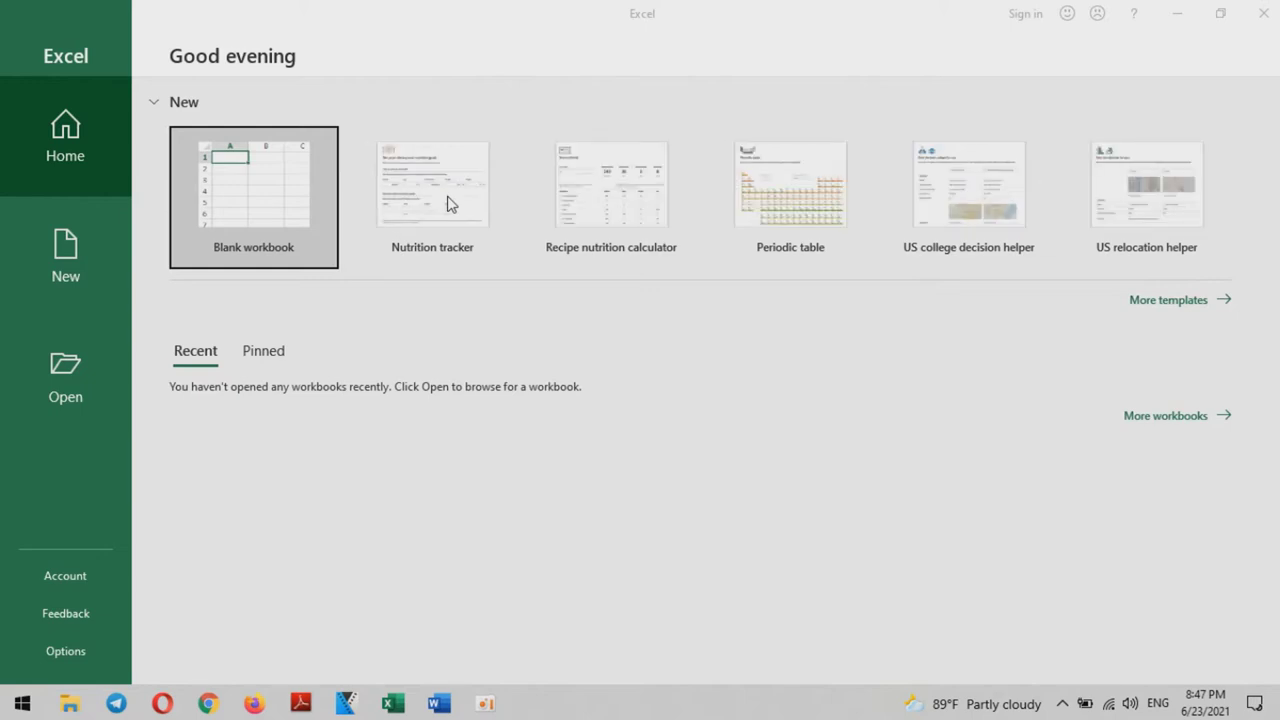
# Step: Create a new blank Excel workbook and return to its worksheet
pyautogui.click(270, 216)
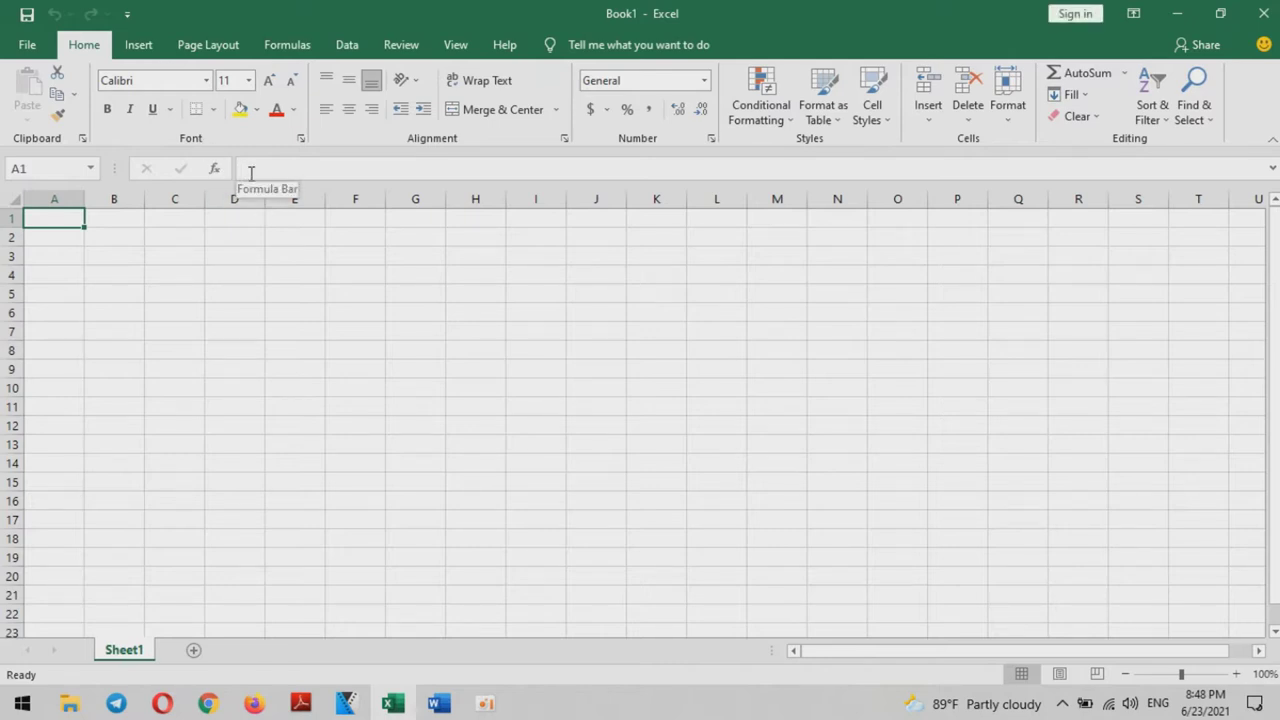
pyautogui.click(30, 46)
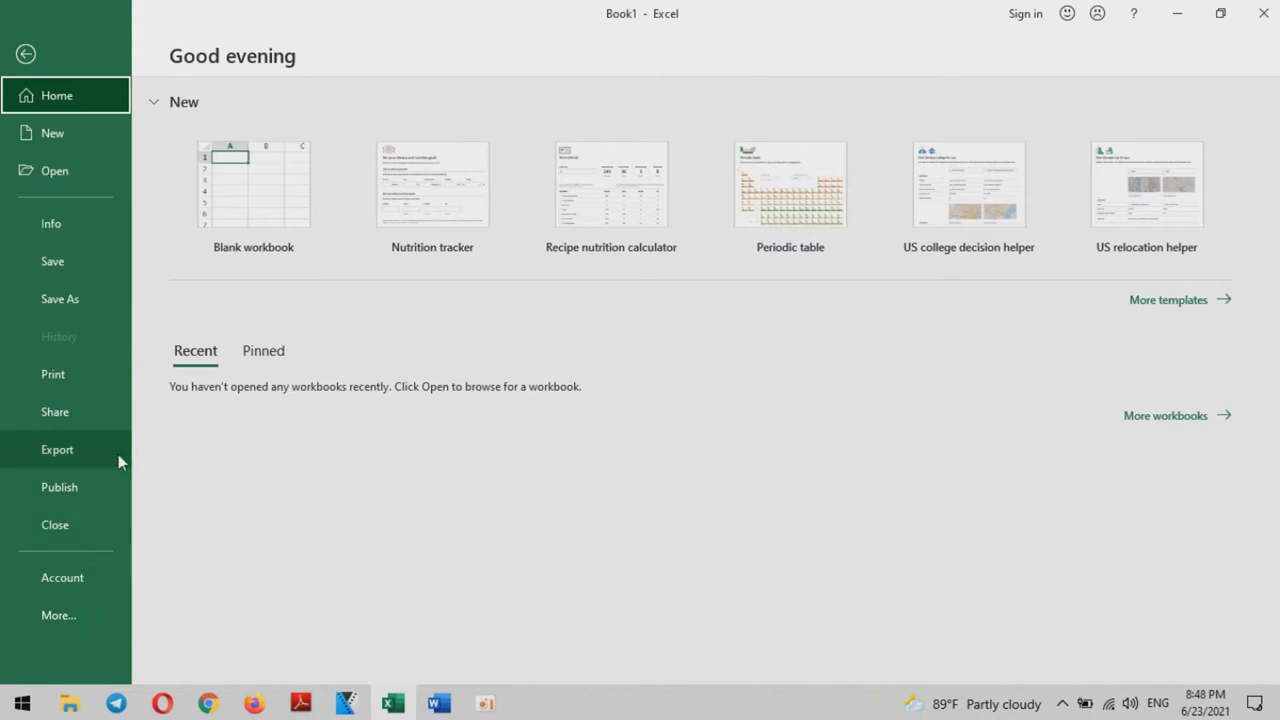
pyautogui.click(26, 54)
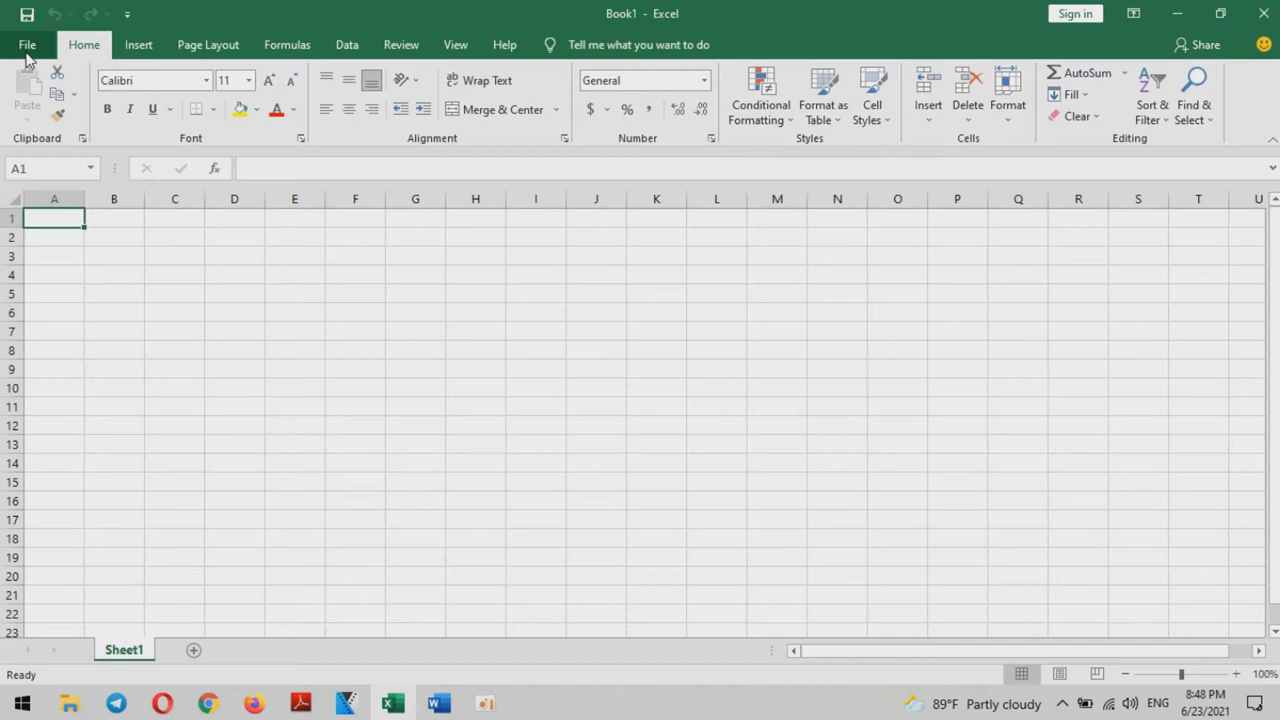
# Step: Open Excel Options from File > More and show the Trust Center page
pyautogui.click(27, 50)
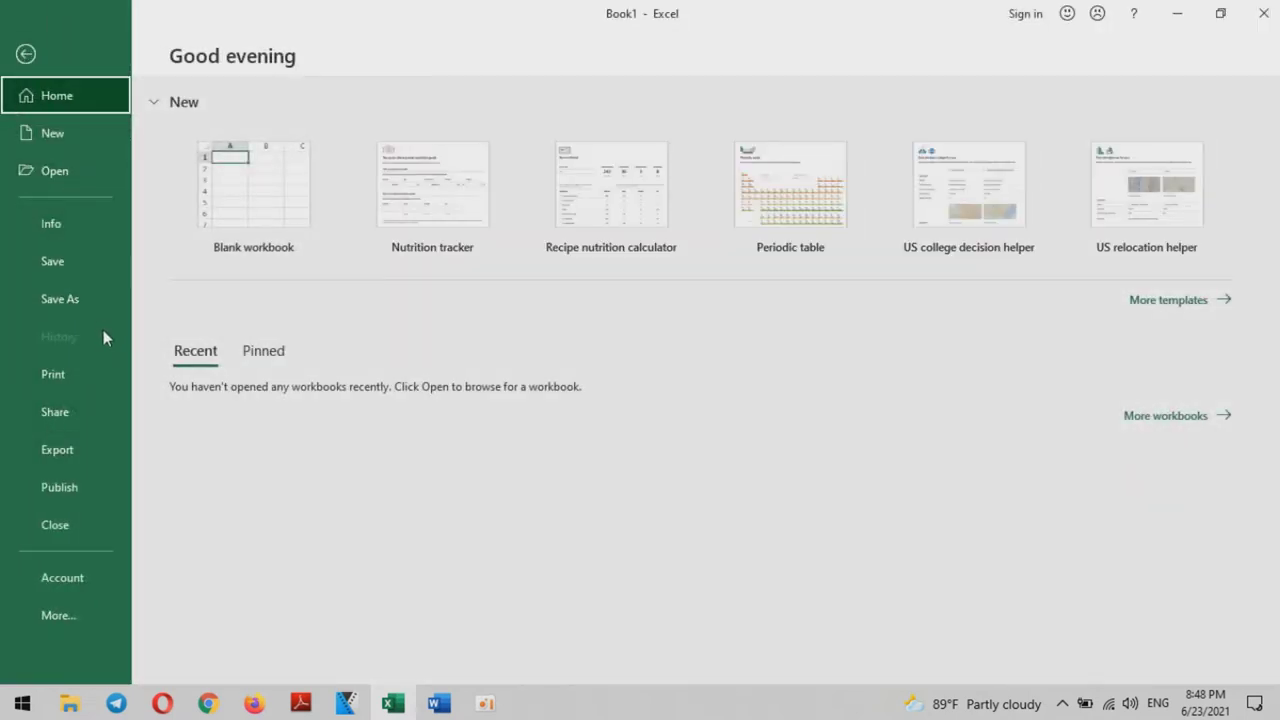
pyautogui.click(50, 615)
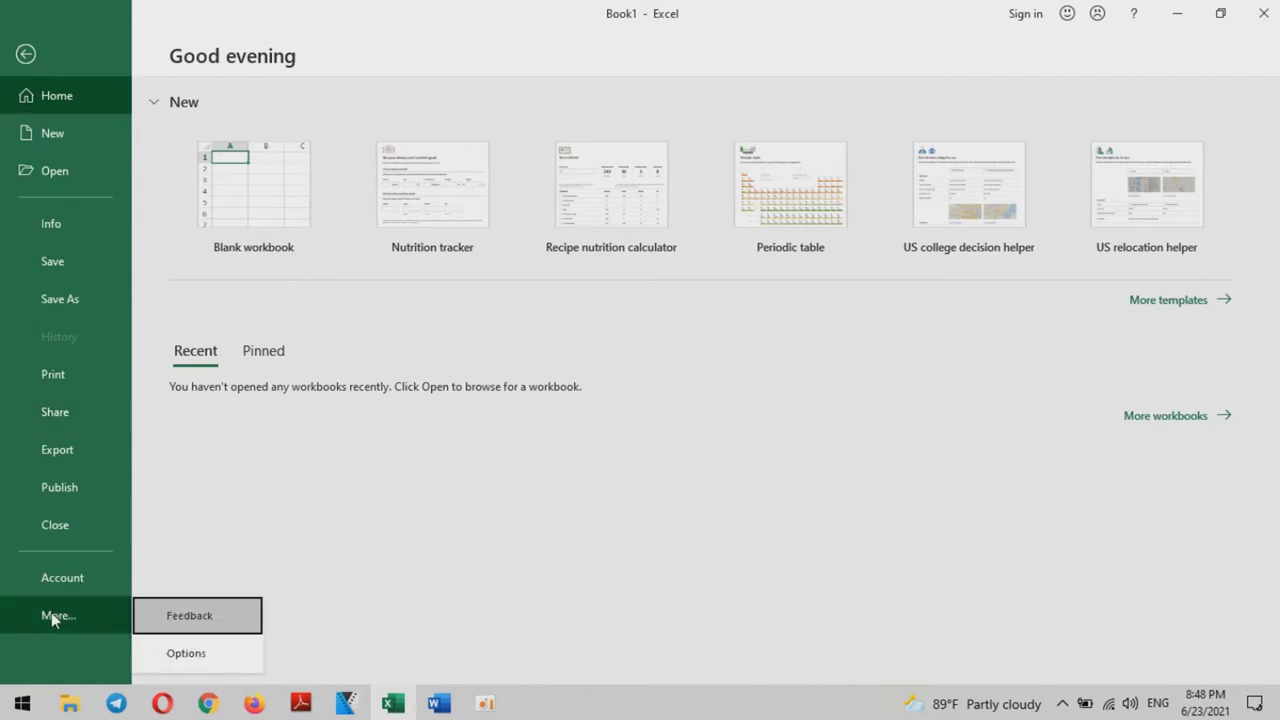
pyautogui.click(190, 653)
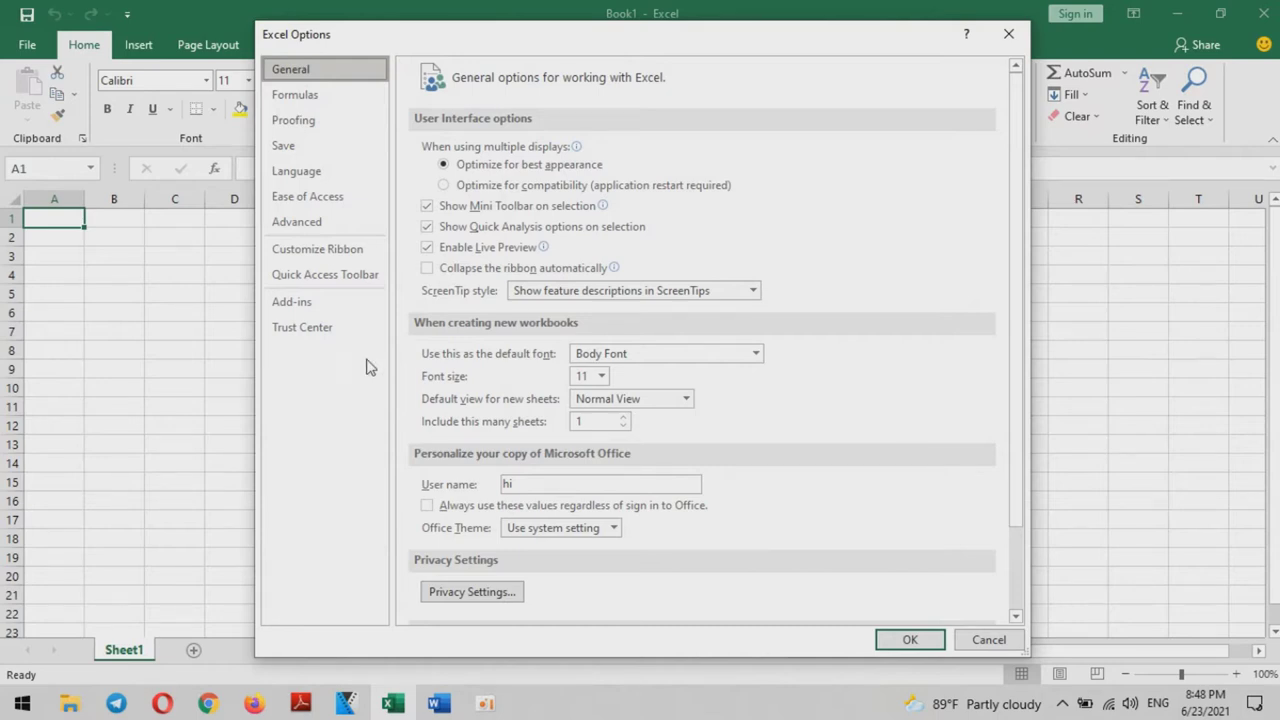
pyautogui.click(316, 330)
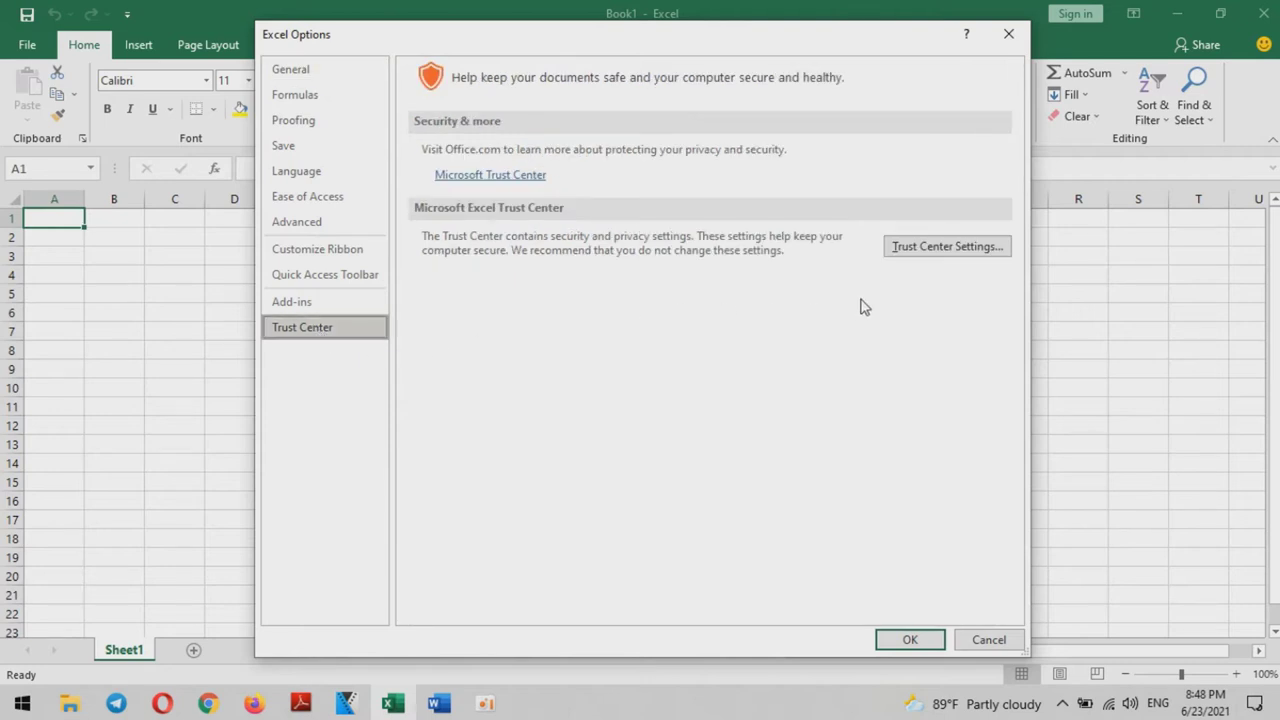
# Step: Check Trust access to the VBA project object model in Macro Settings and confirm both dialogs
pyautogui.click(916, 250)
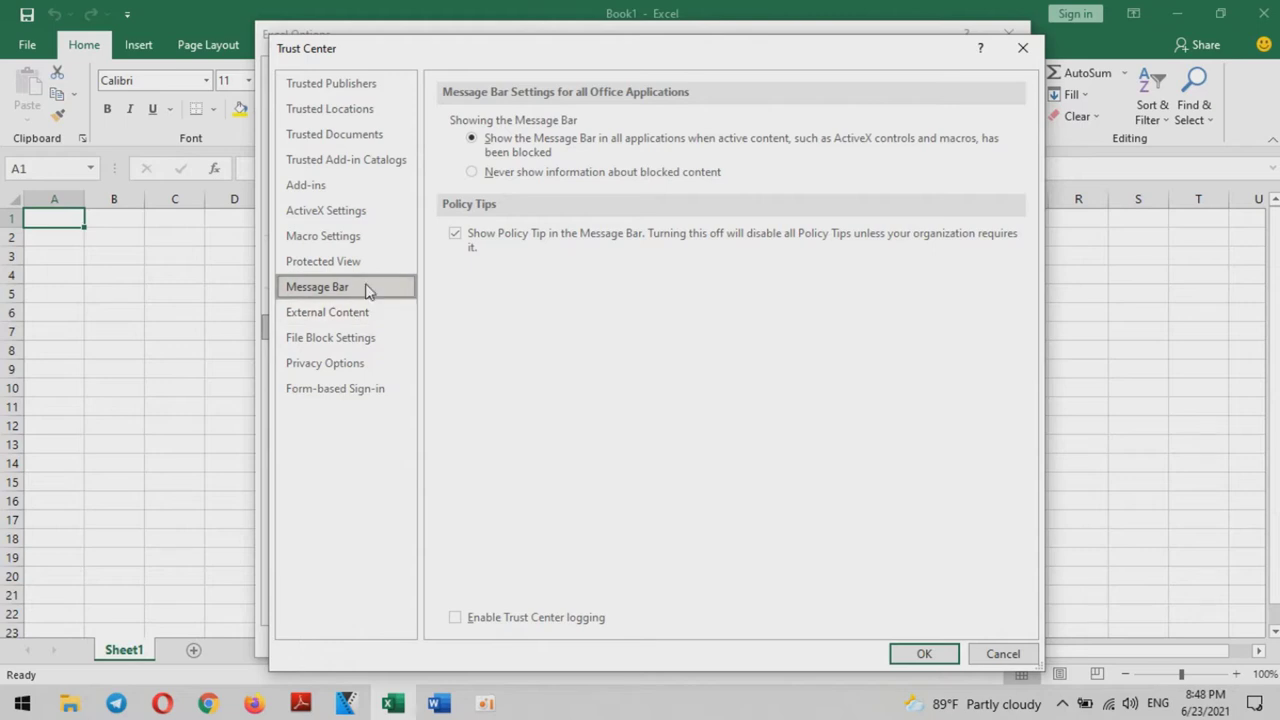
pyautogui.click(345, 241)
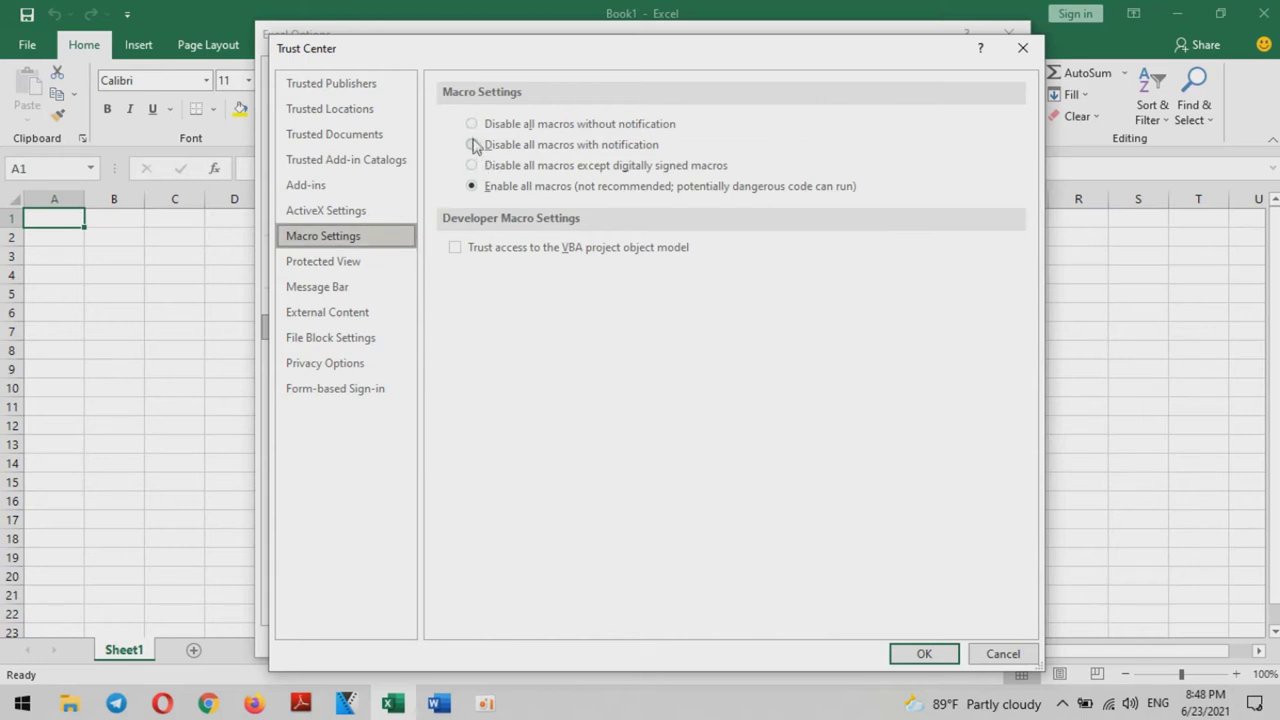
pyautogui.click(455, 247)
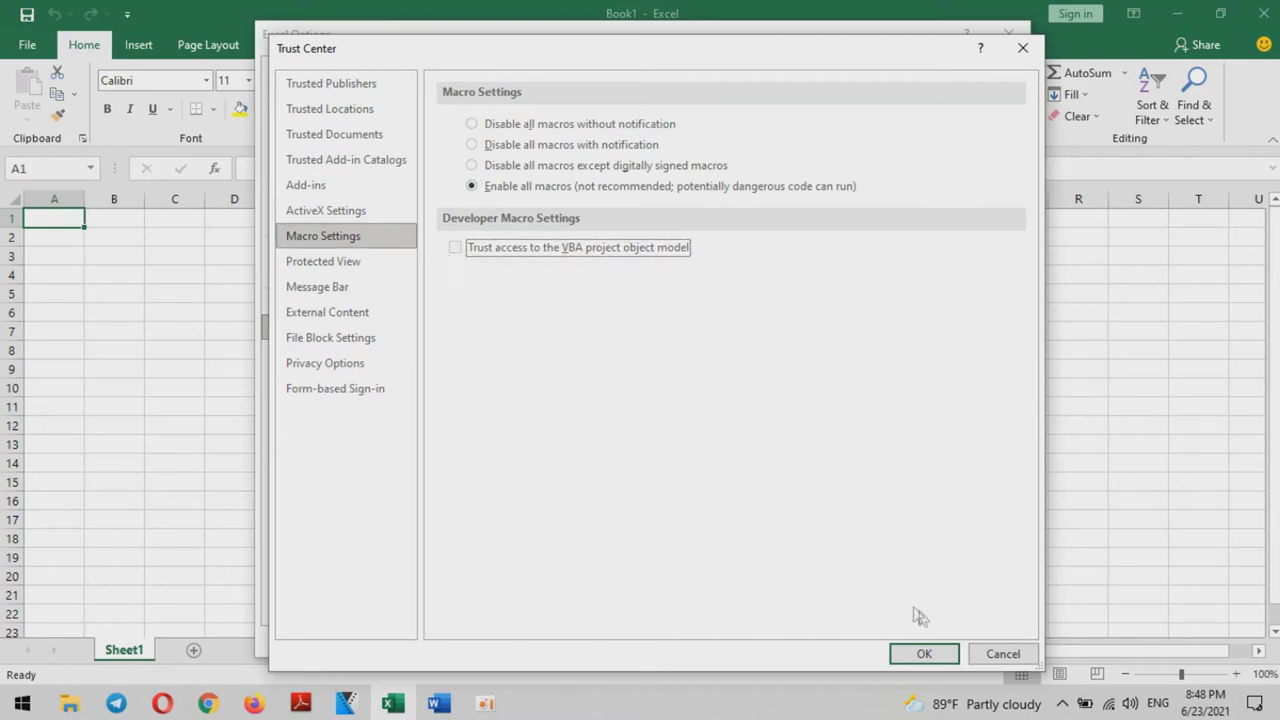
pyautogui.click(936, 656)
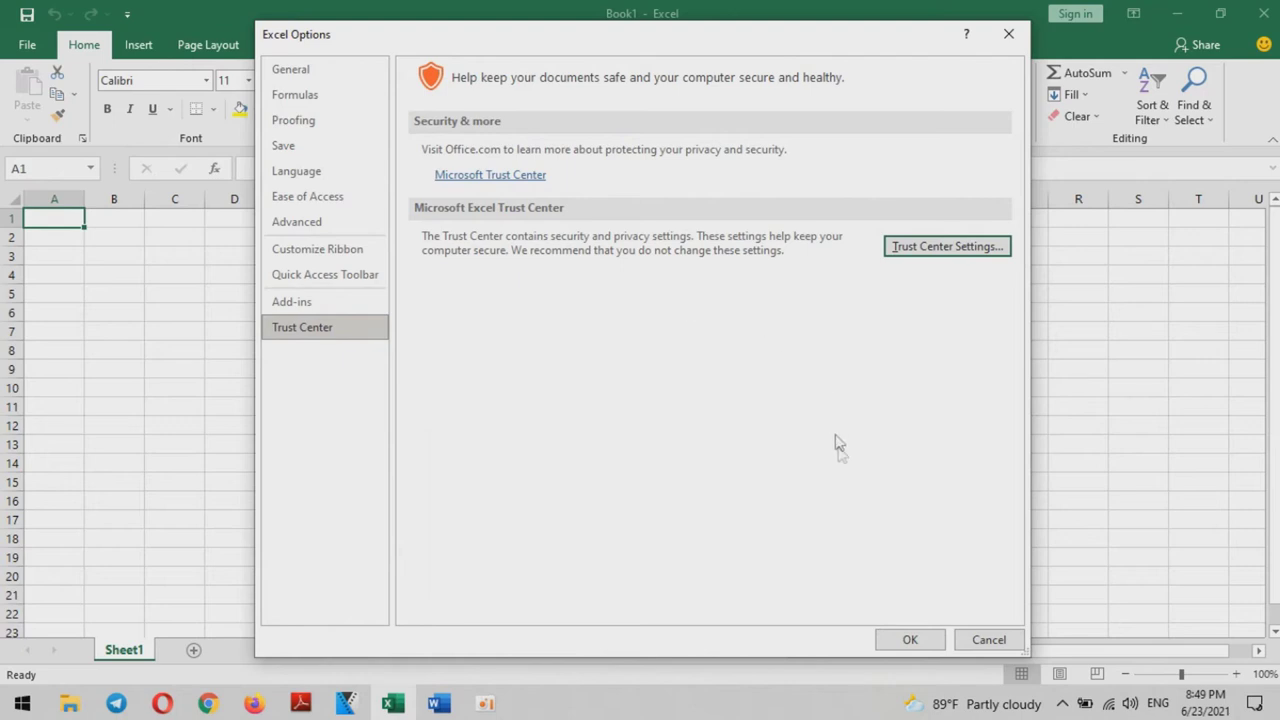
pyautogui.click(907, 640)
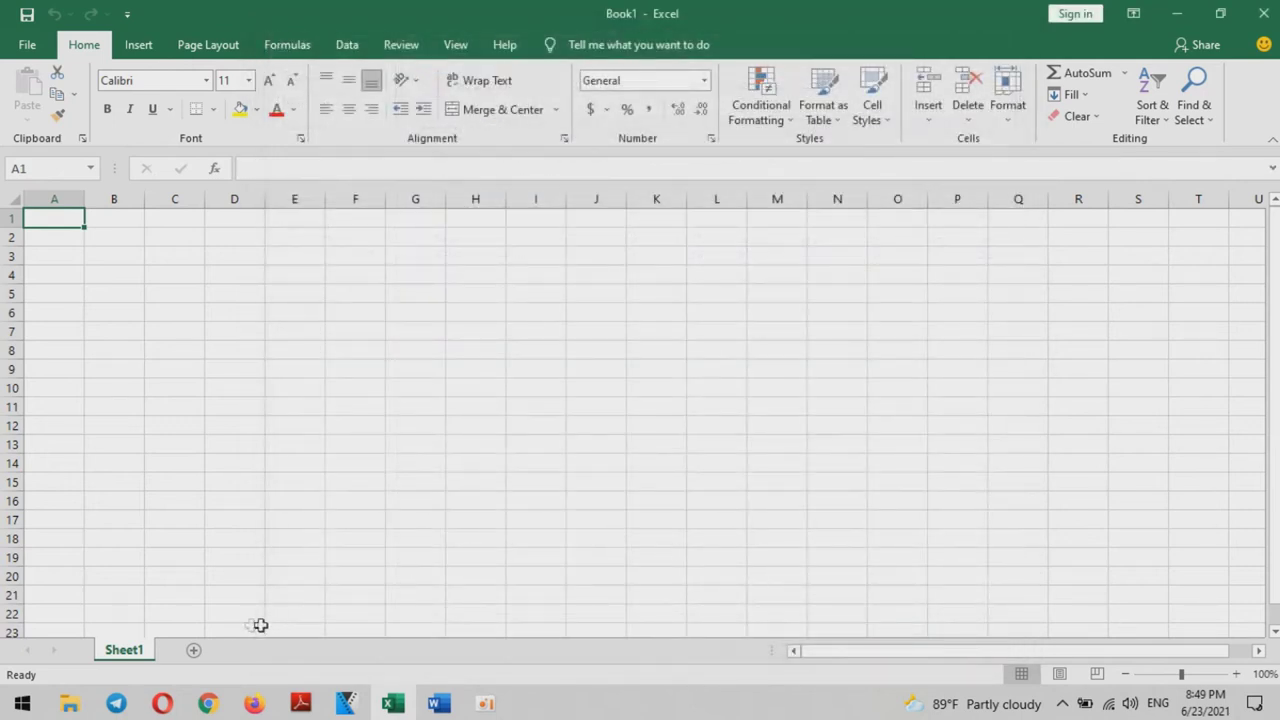
# Step: Go to the ActiveX Settings page of Excel's Trust Center
pyautogui.click(34, 45)
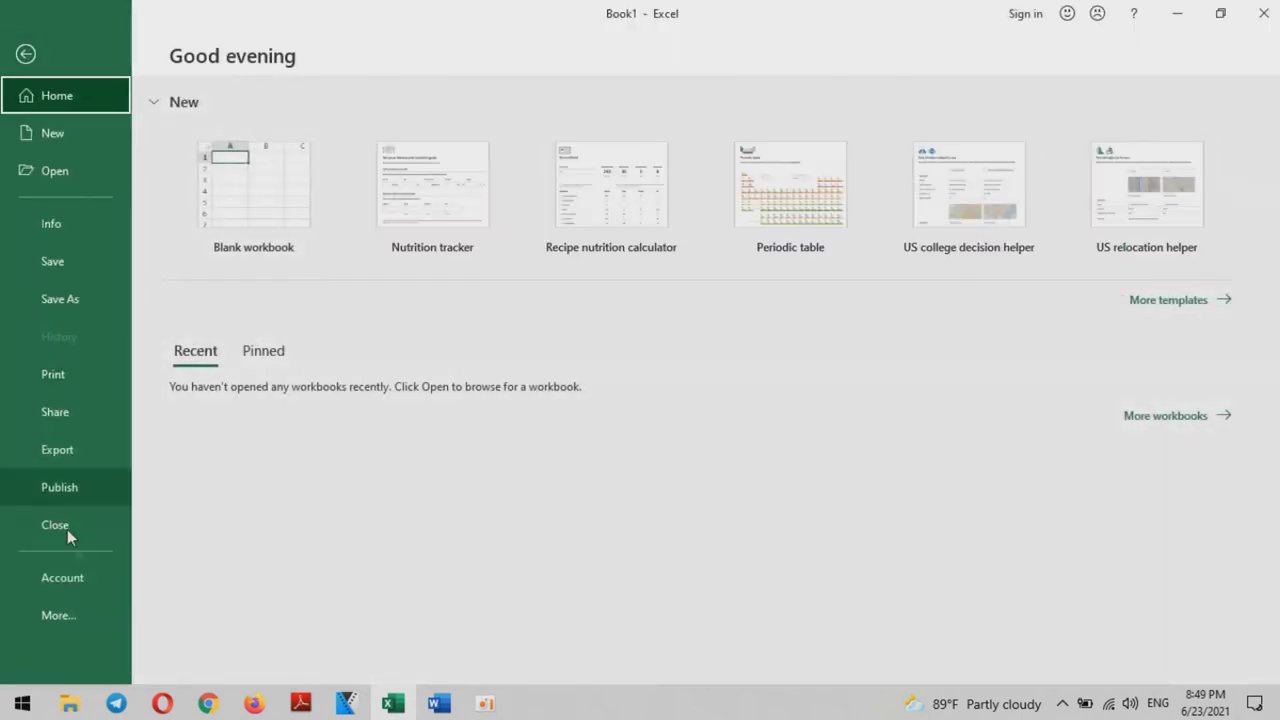
pyautogui.click(72, 618)
pyautogui.click(178, 656)
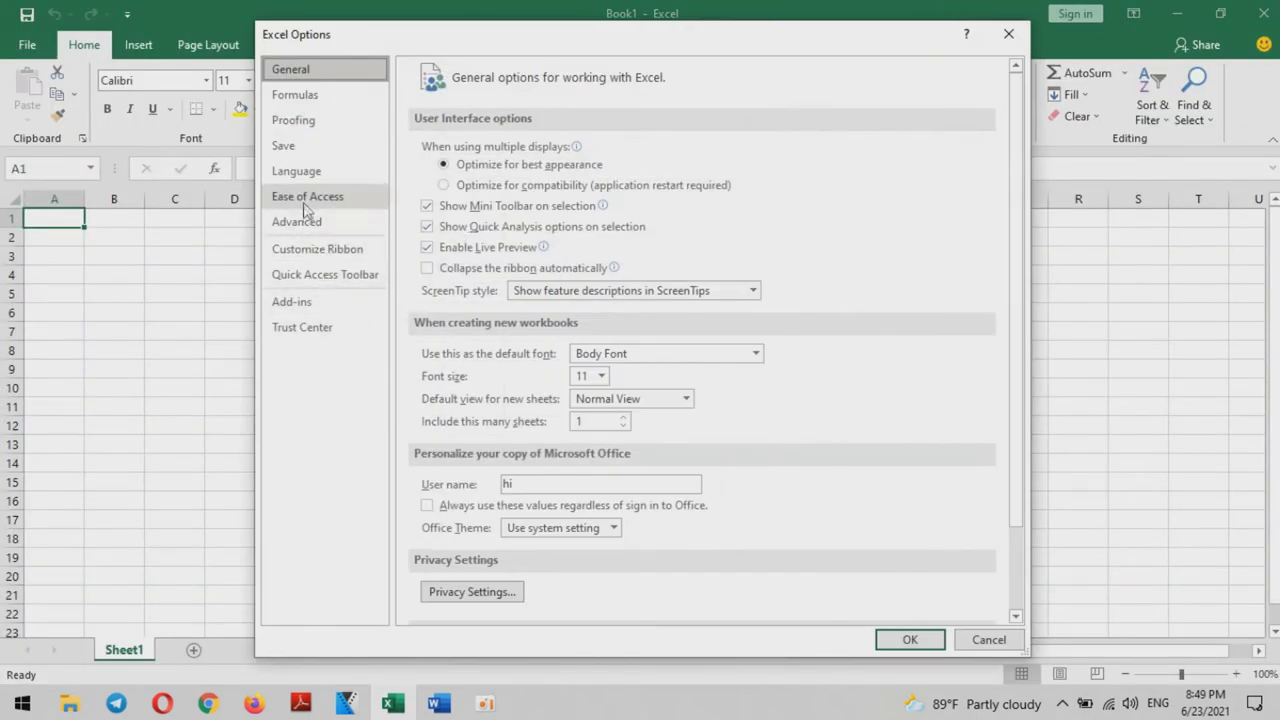
pyautogui.click(312, 328)
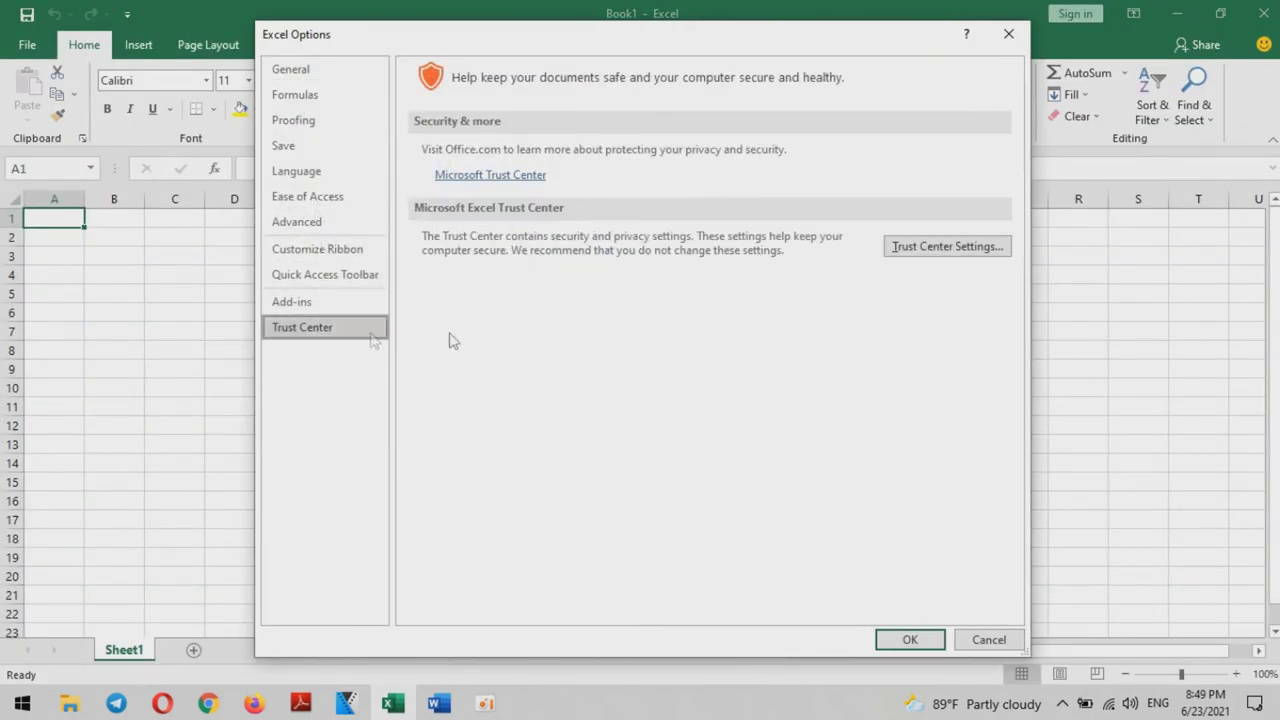
pyautogui.click(898, 256)
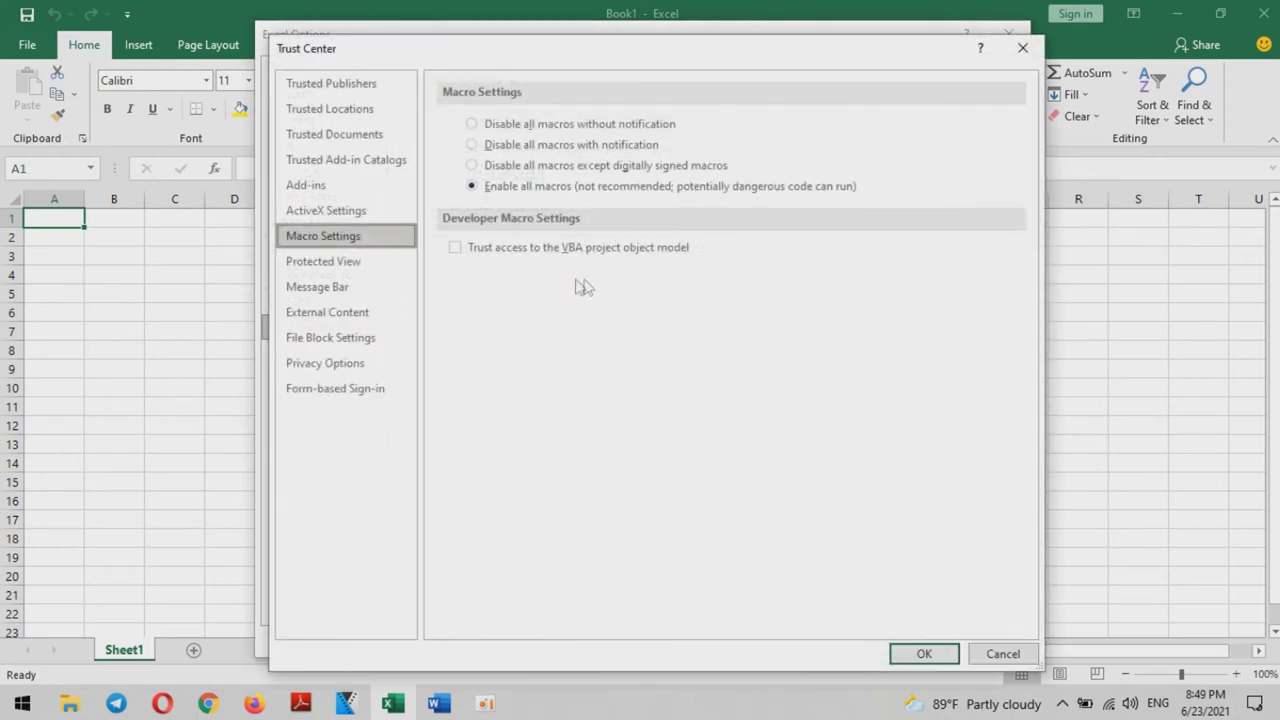
pyautogui.click(330, 211)
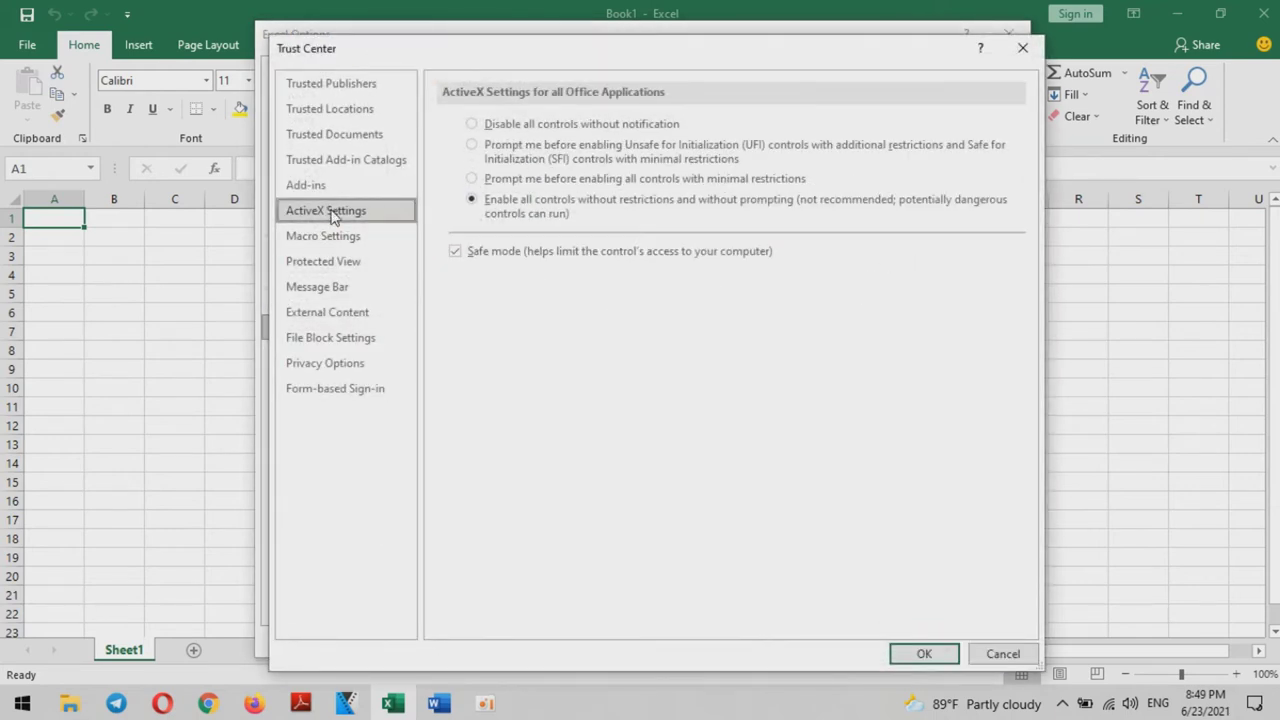
# Step: Keep all ActiveX controls enabled with safe mode, confirm both dialogs, and close the workbook
pyautogui.click(455, 251)
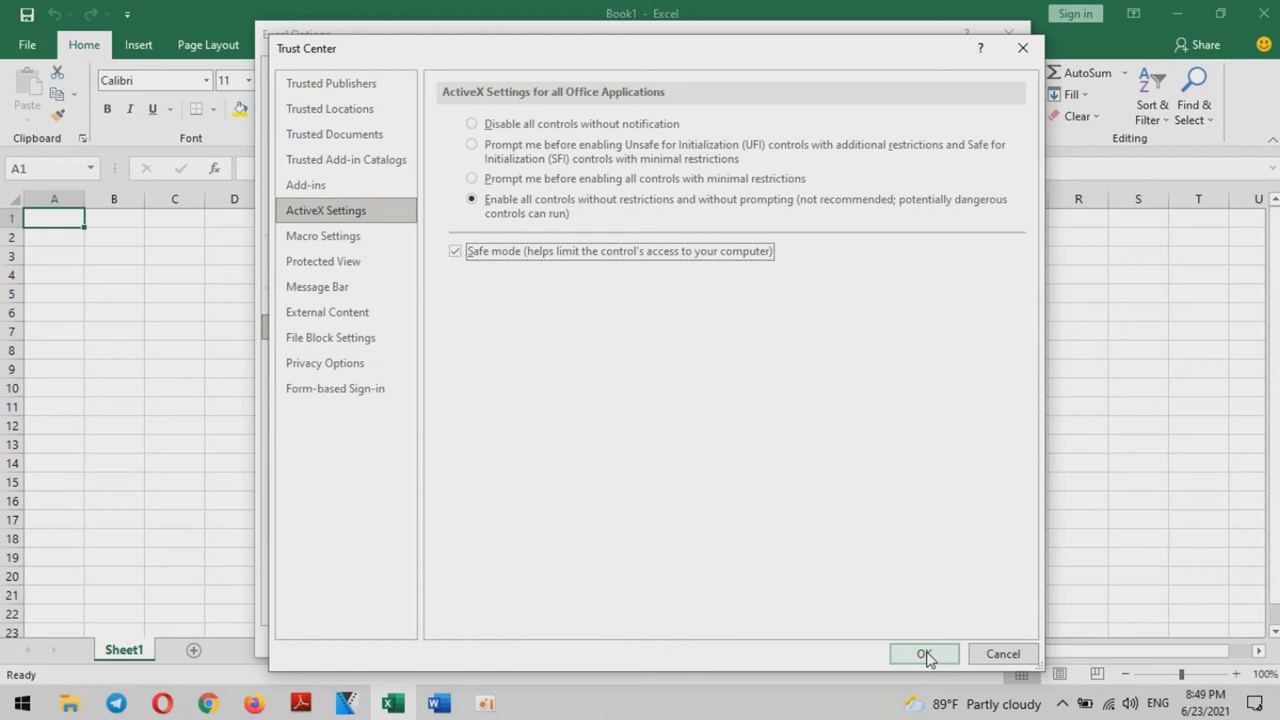
pyautogui.click(925, 655)
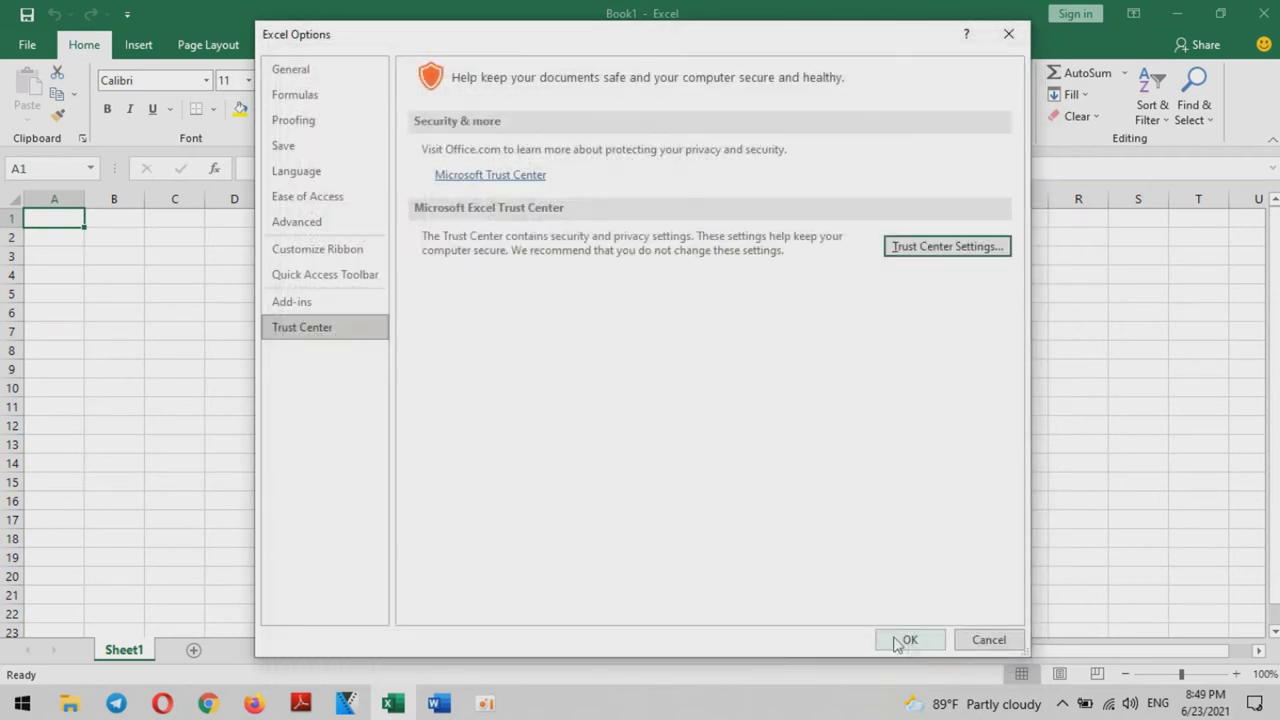
pyautogui.click(907, 640)
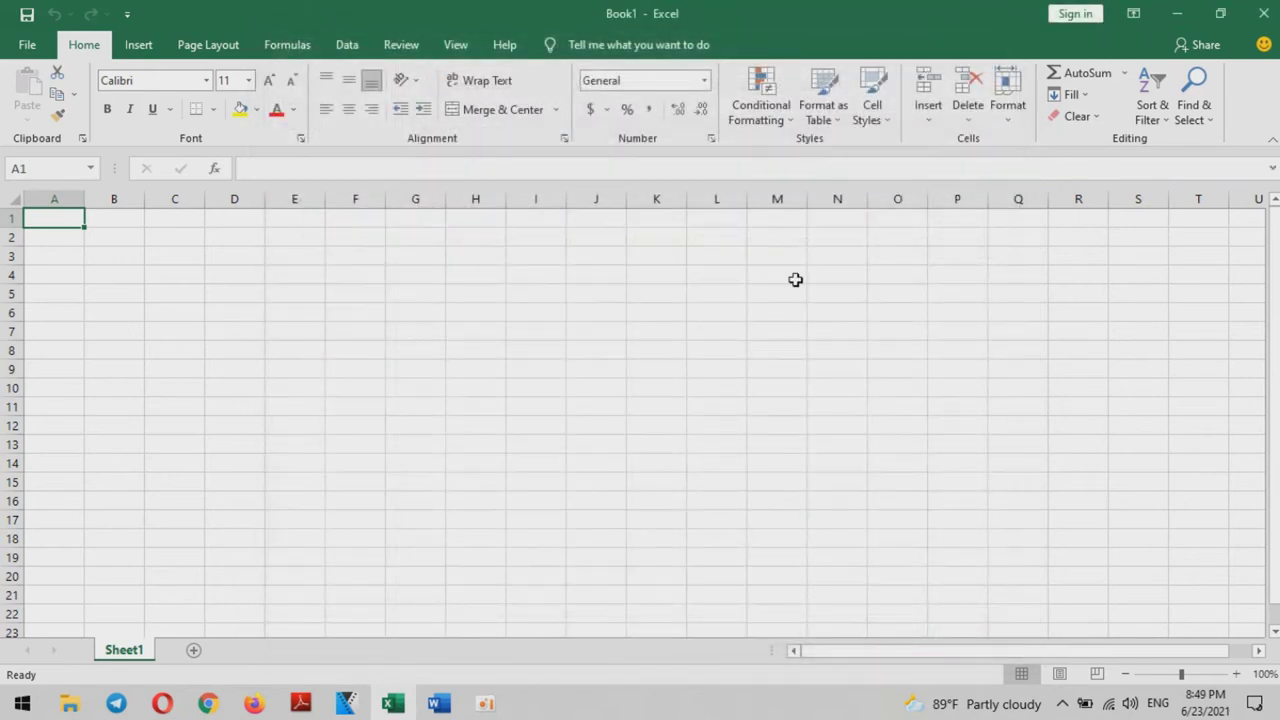
pyautogui.click(1268, 14)
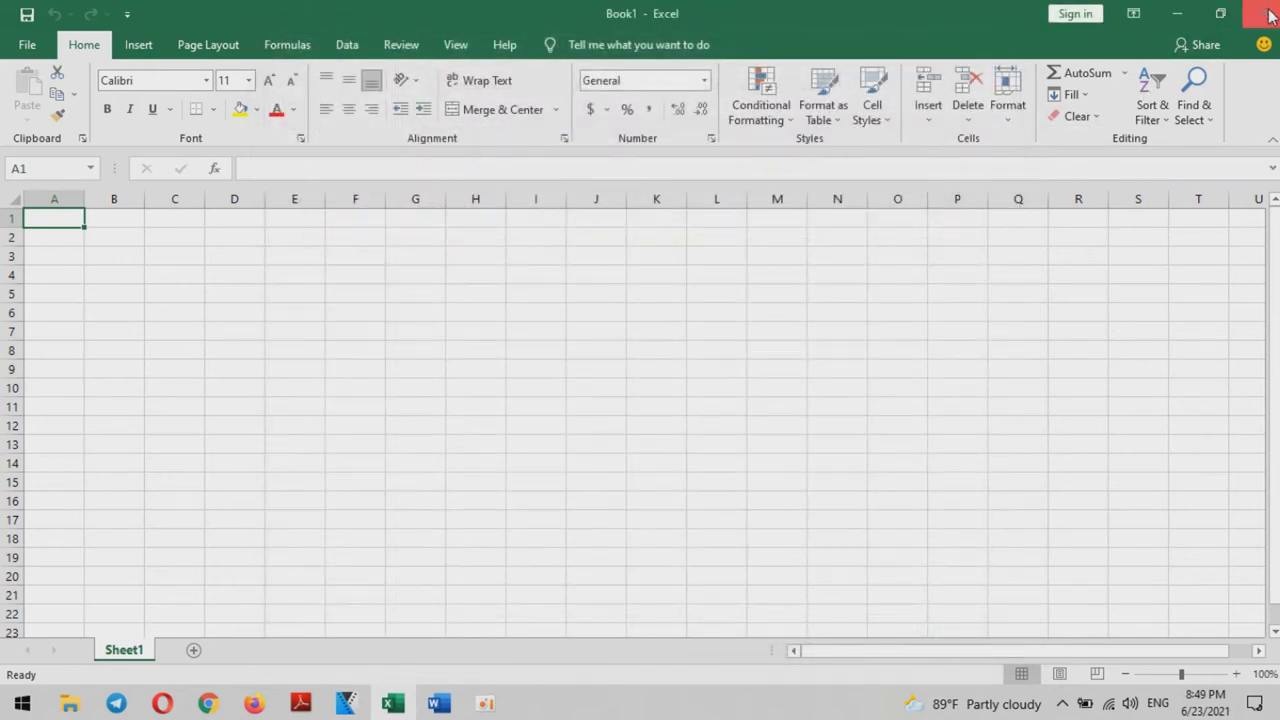
# Step: Refresh the desktop, launch Word, and create a blank document
pyautogui.rightClick(713, 216)
pyautogui.click(779, 273)
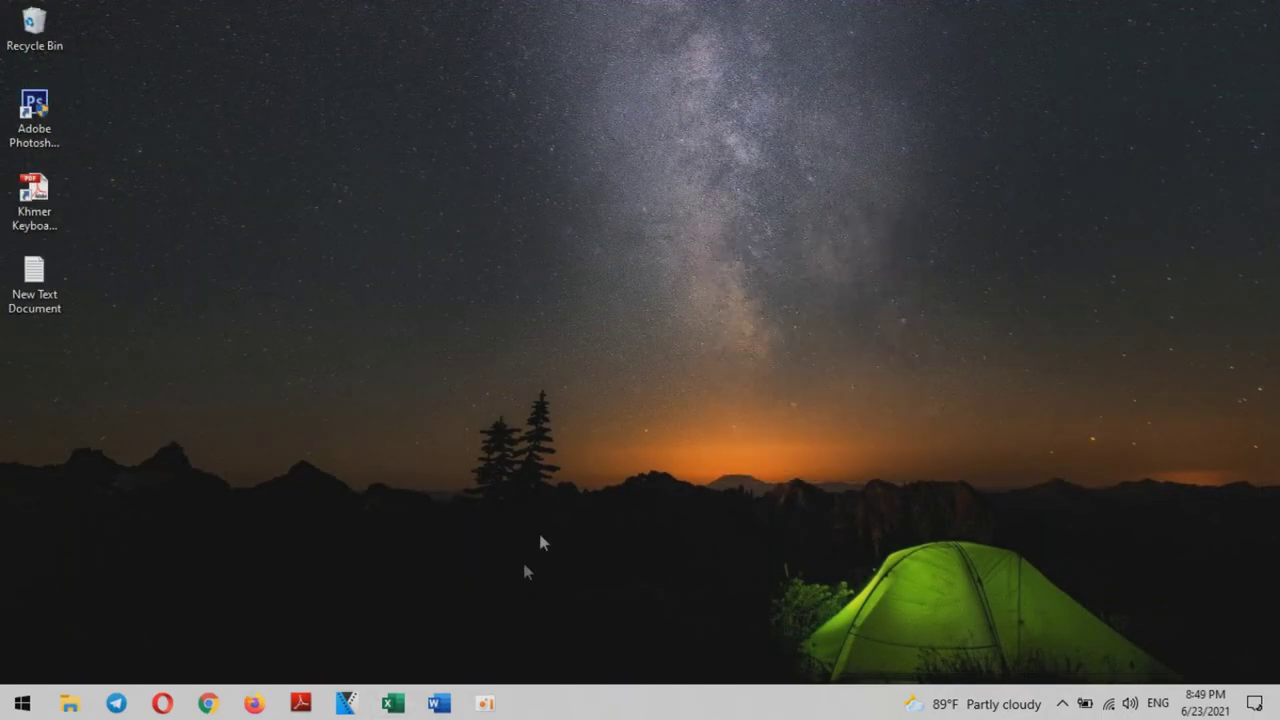
pyautogui.click(440, 704)
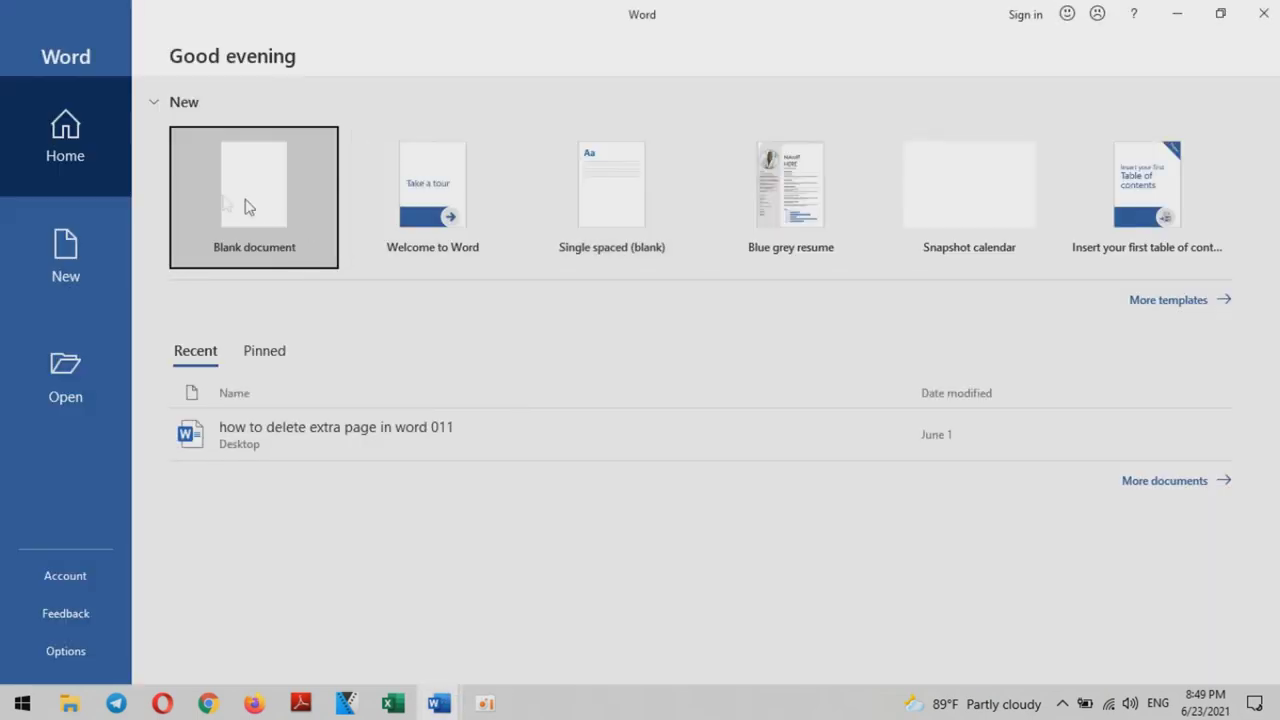
pyautogui.click(248, 207)
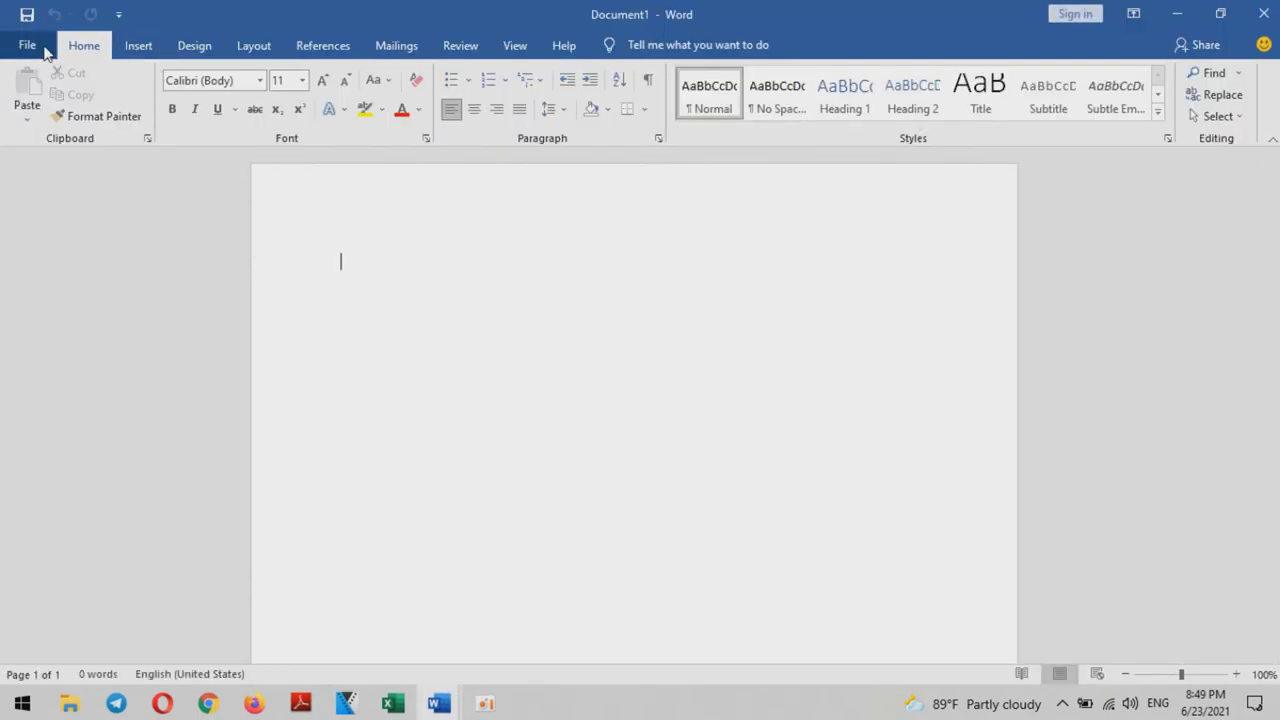
# Step: Open Word's Trust Center settings from File > Options
pyautogui.click(34, 42)
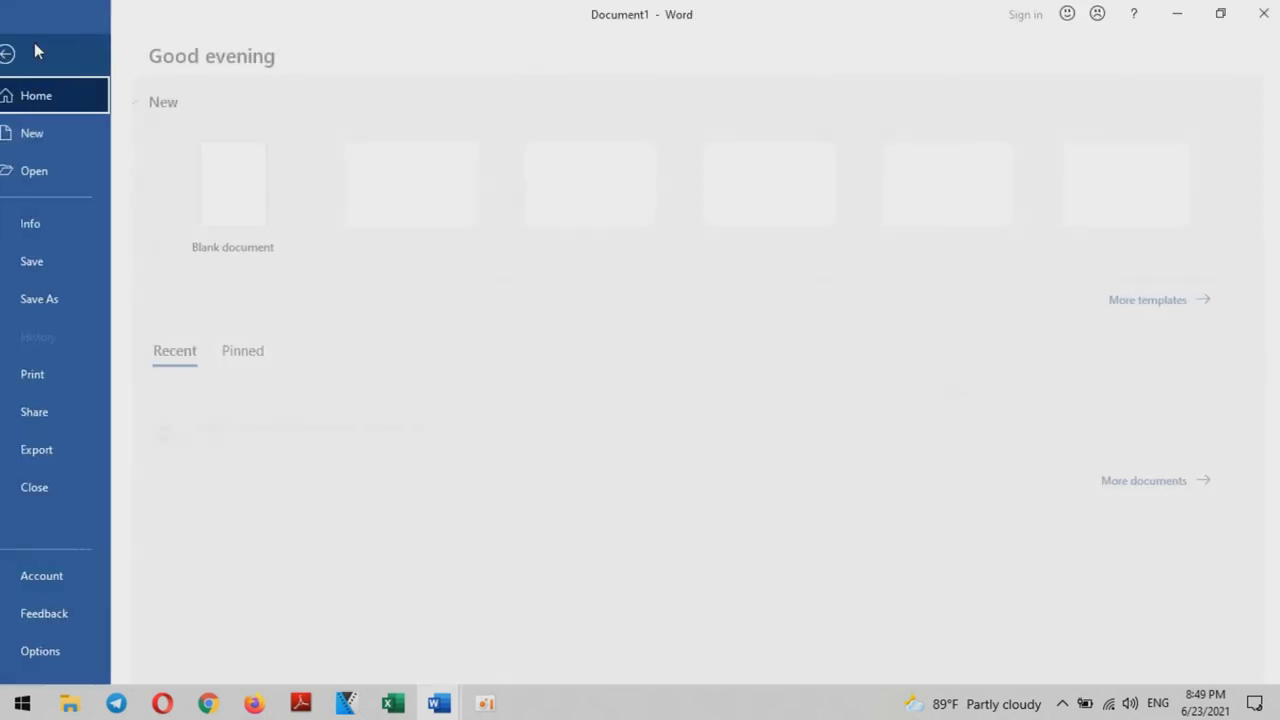
pyautogui.click(75, 655)
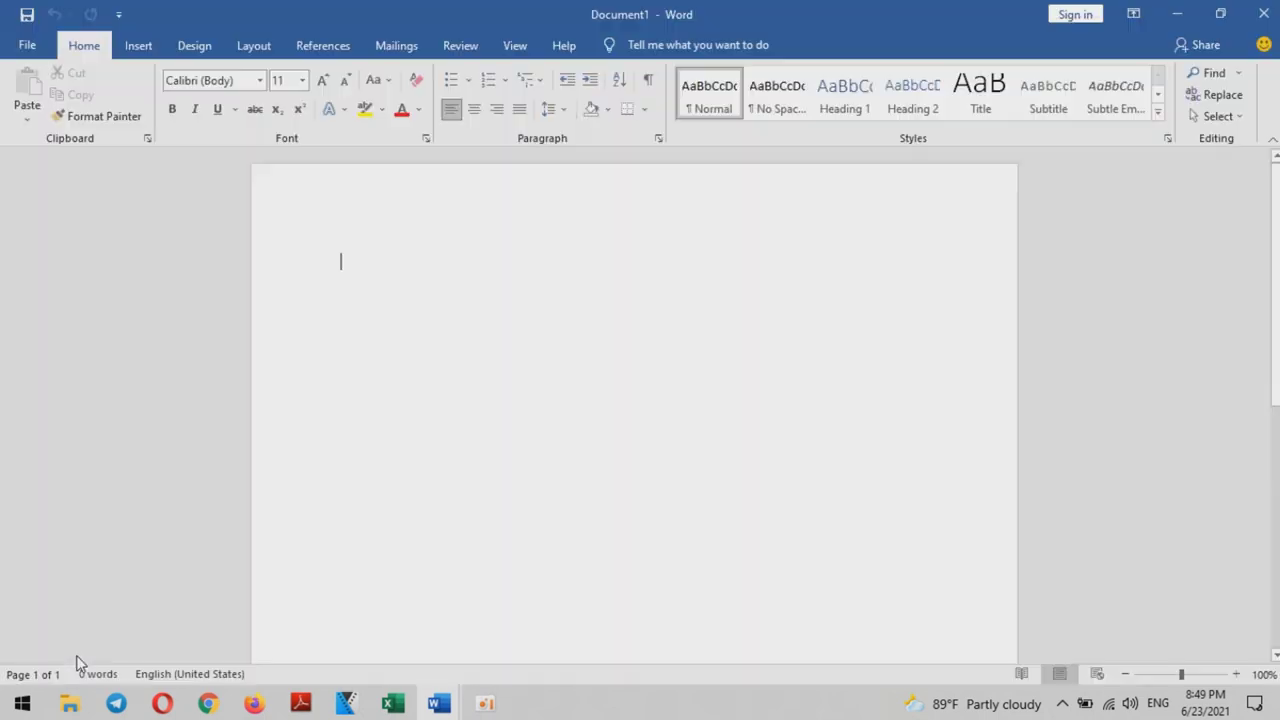
pyautogui.click(305, 327)
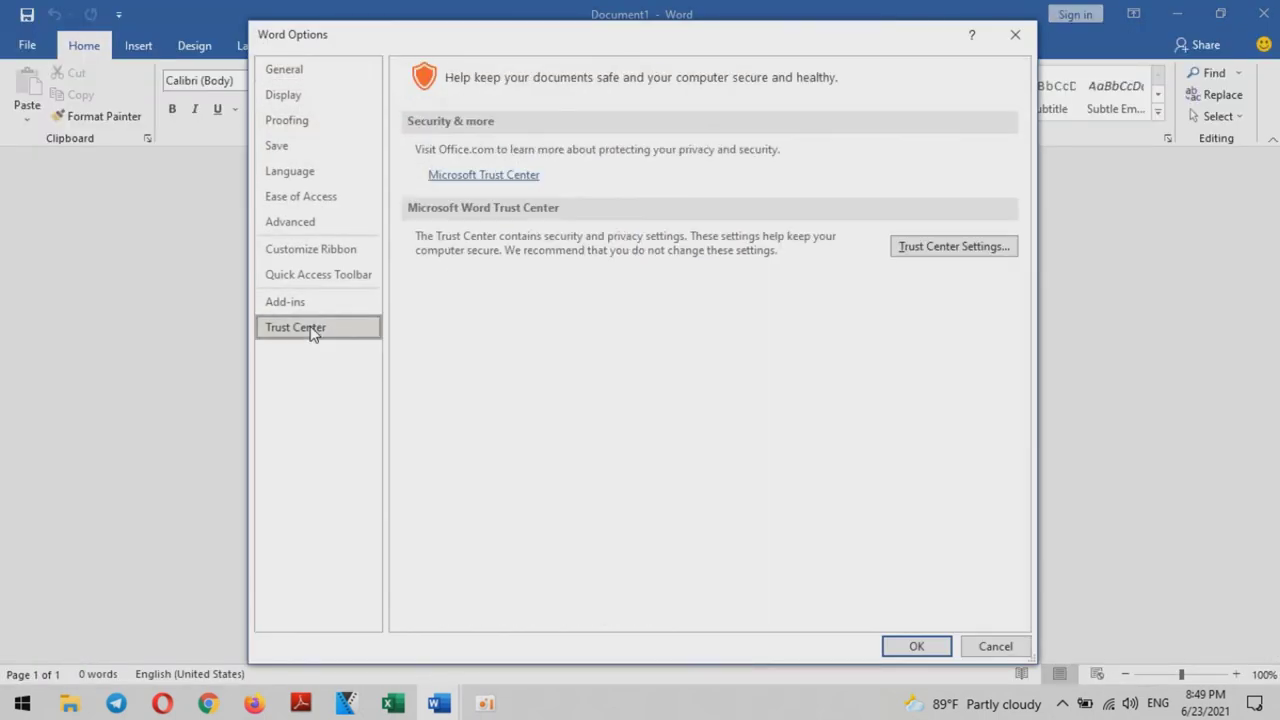
pyautogui.click(905, 258)
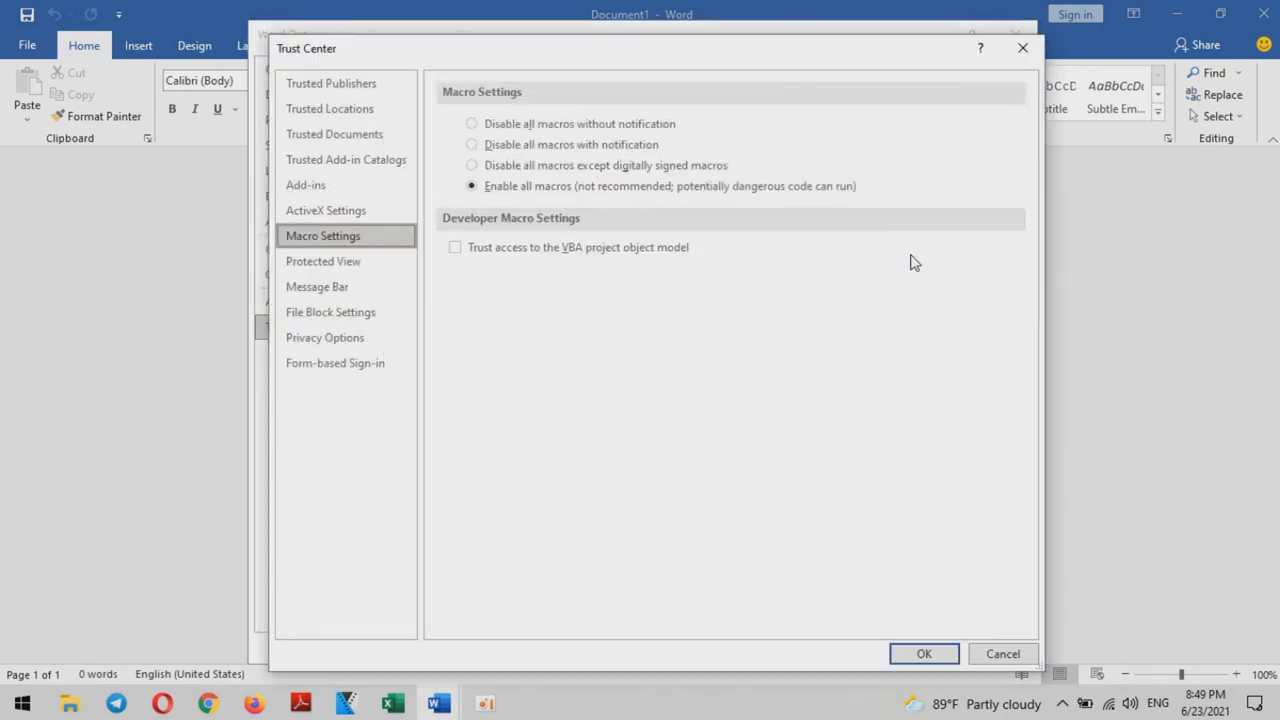
# Step: Select Enable all macros, check Trust access to the VBA project object model, and confirm
pyautogui.click(471, 165)
pyautogui.click(472, 144)
pyautogui.click(472, 124)
pyautogui.click(471, 165)
pyautogui.click(471, 186)
pyautogui.click(455, 247)
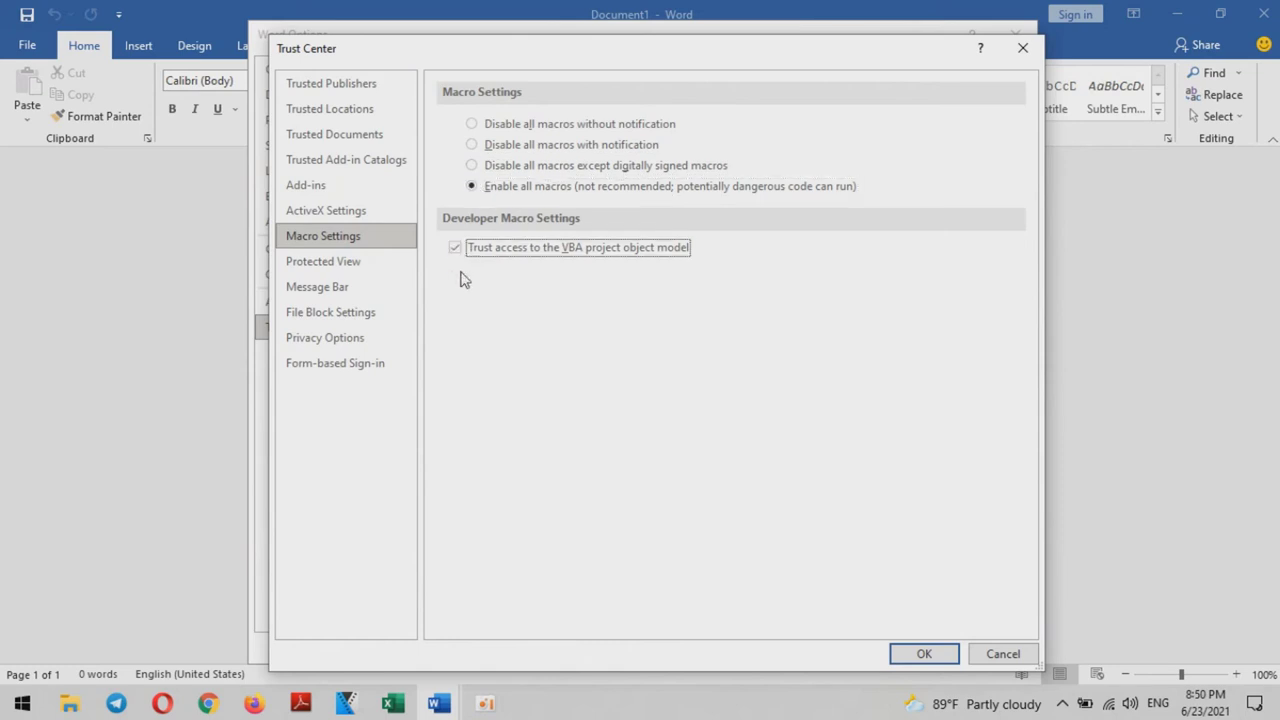
pyautogui.click(924, 653)
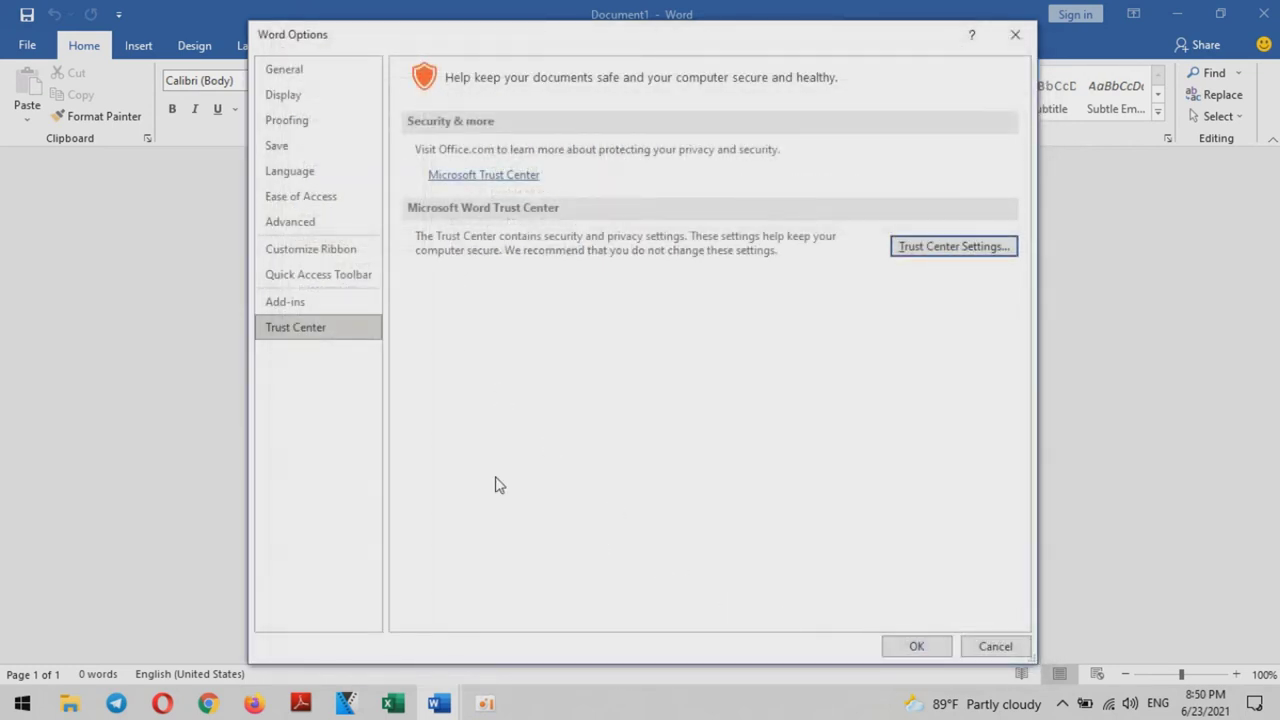
# Step: Reopen Word's Trust Center settings on the ActiveX Settings page
pyautogui.click(916, 646)
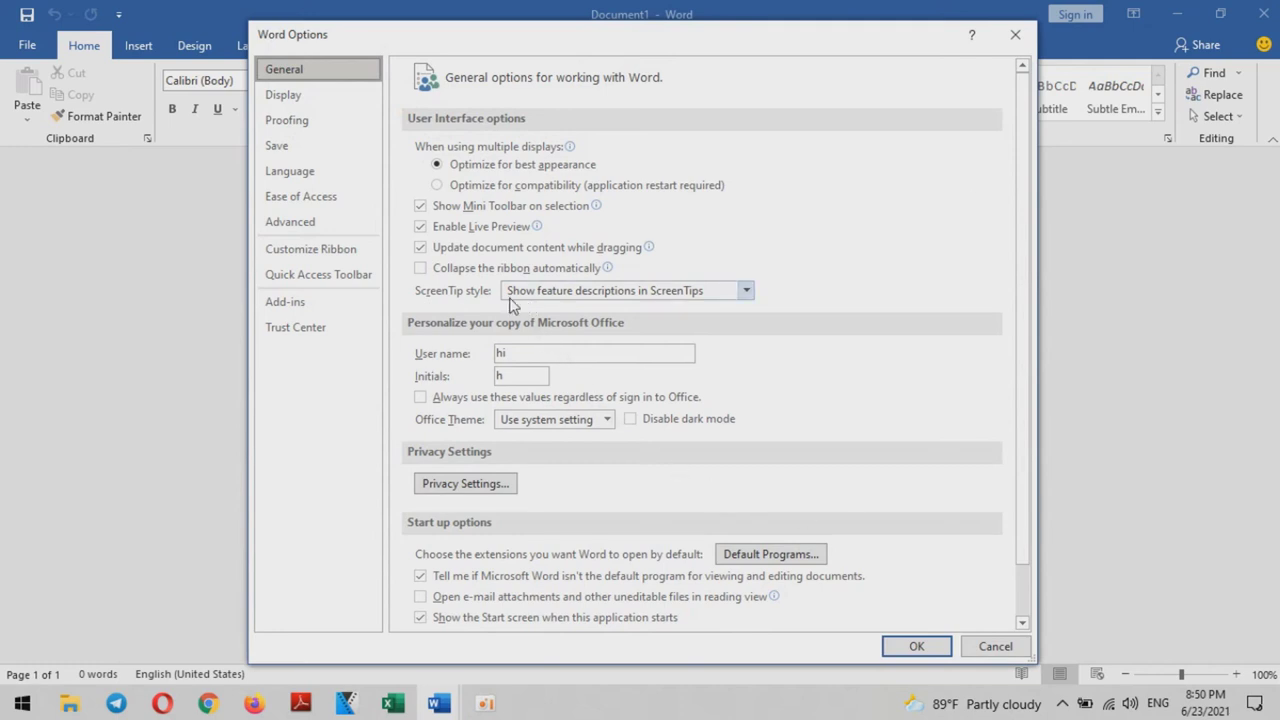
pyautogui.click(318, 330)
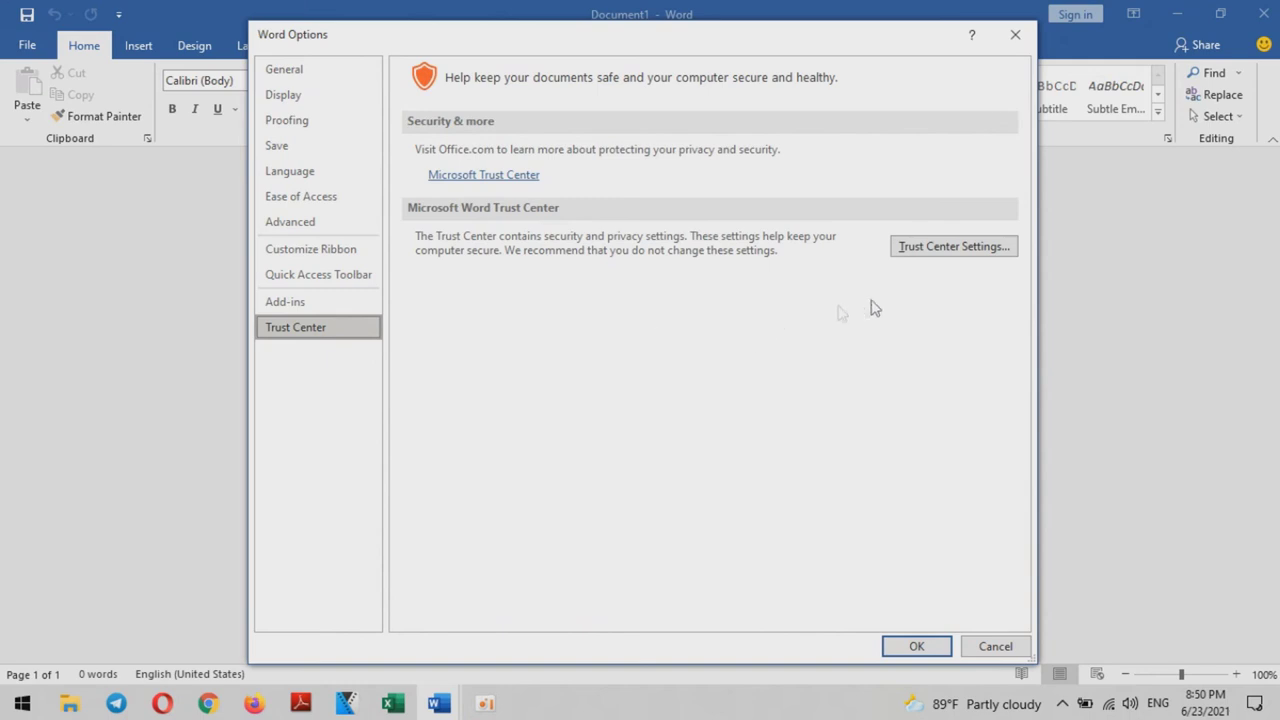
pyautogui.click(985, 248)
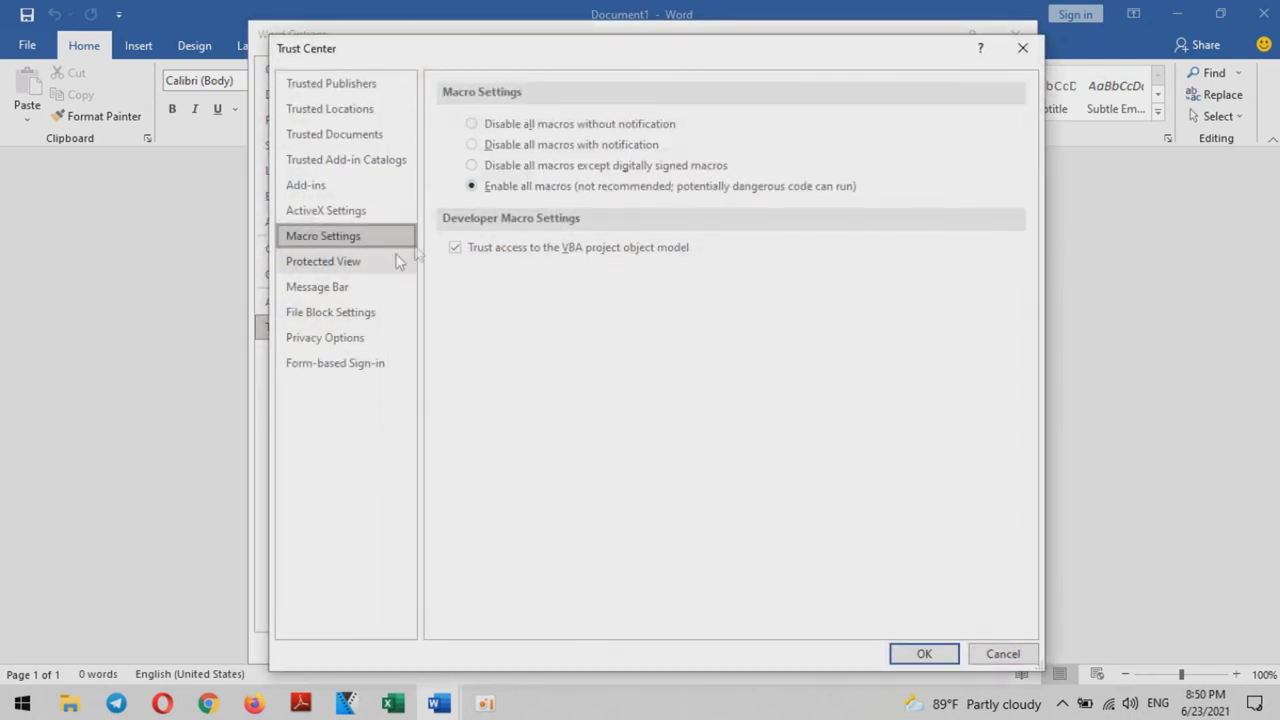
pyautogui.click(334, 212)
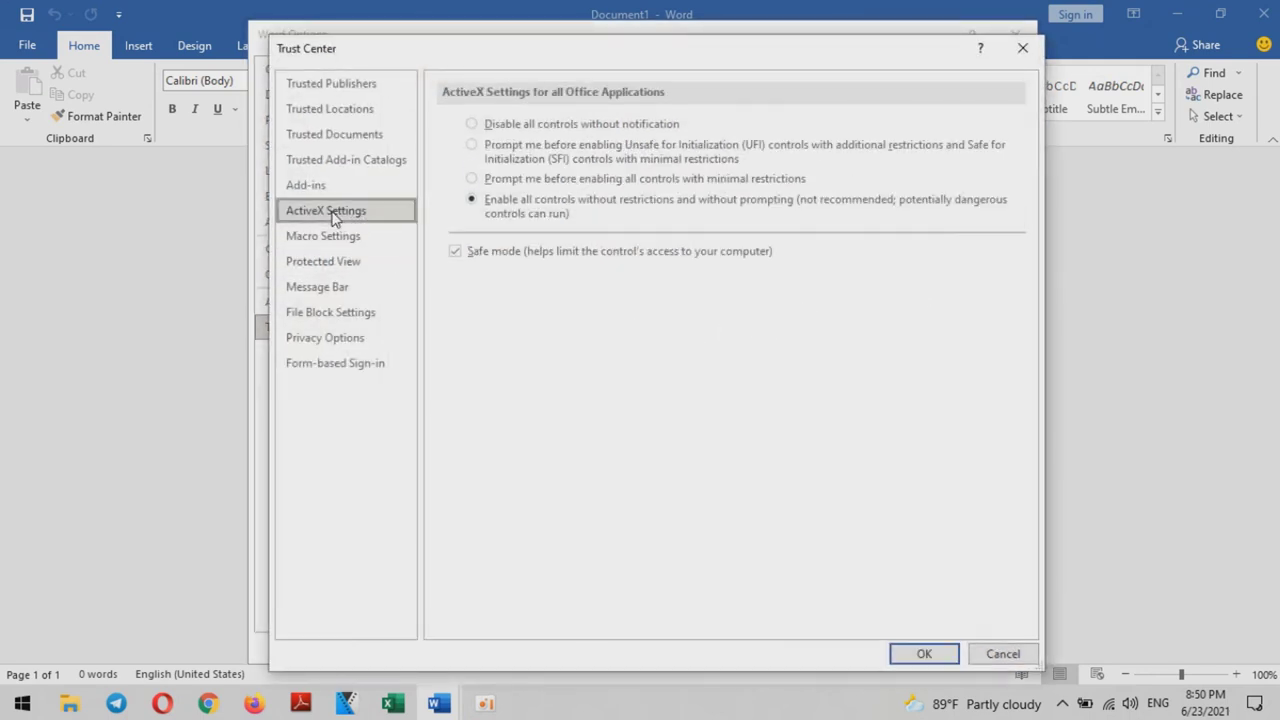
# Step: Select Enable all controls without restrictions and without prompting, then OK both dialogs
pyautogui.click(471, 178)
pyautogui.click(471, 144)
pyautogui.click(471, 123)
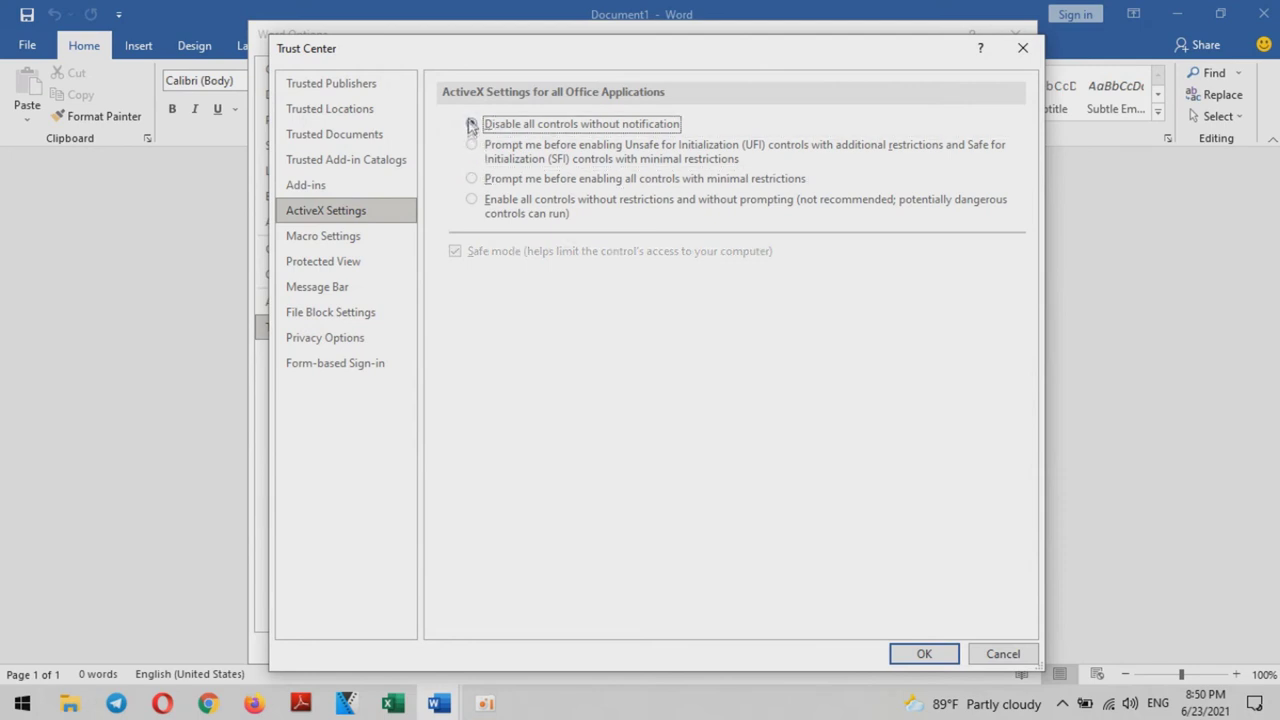
pyautogui.click(471, 144)
pyautogui.click(471, 178)
pyautogui.click(471, 199)
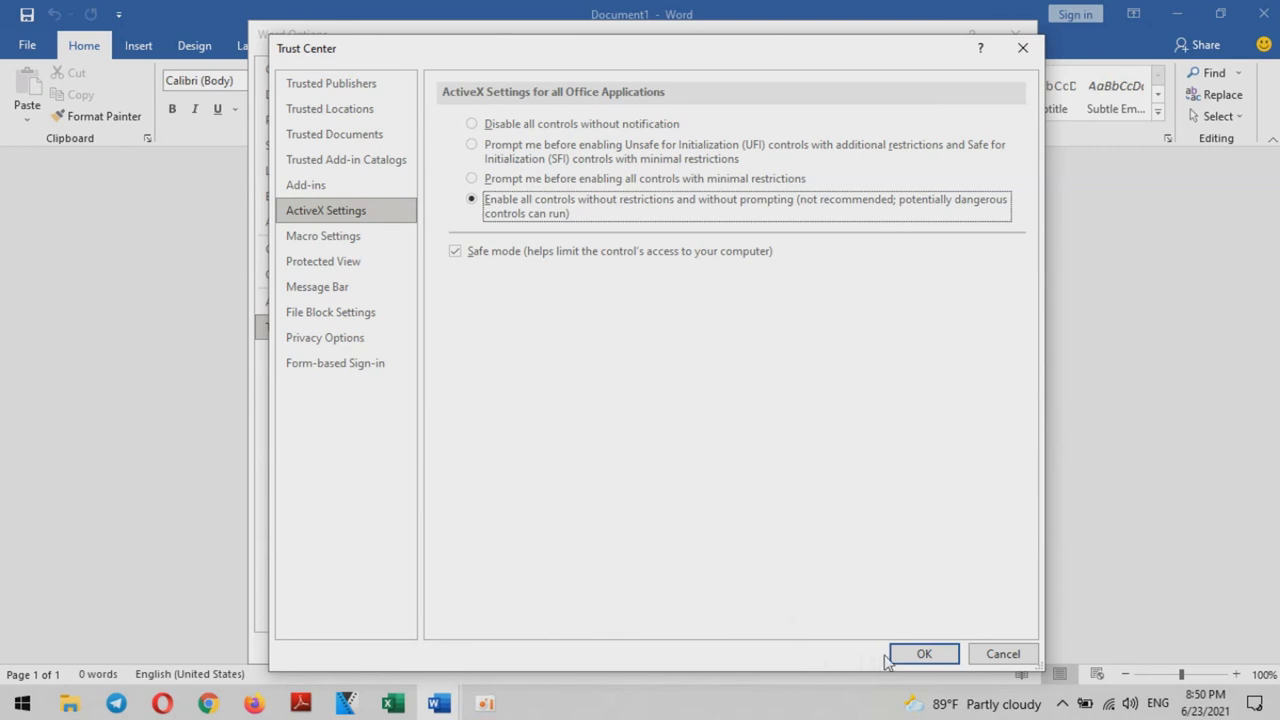
pyautogui.click(924, 653)
pyautogui.click(915, 648)
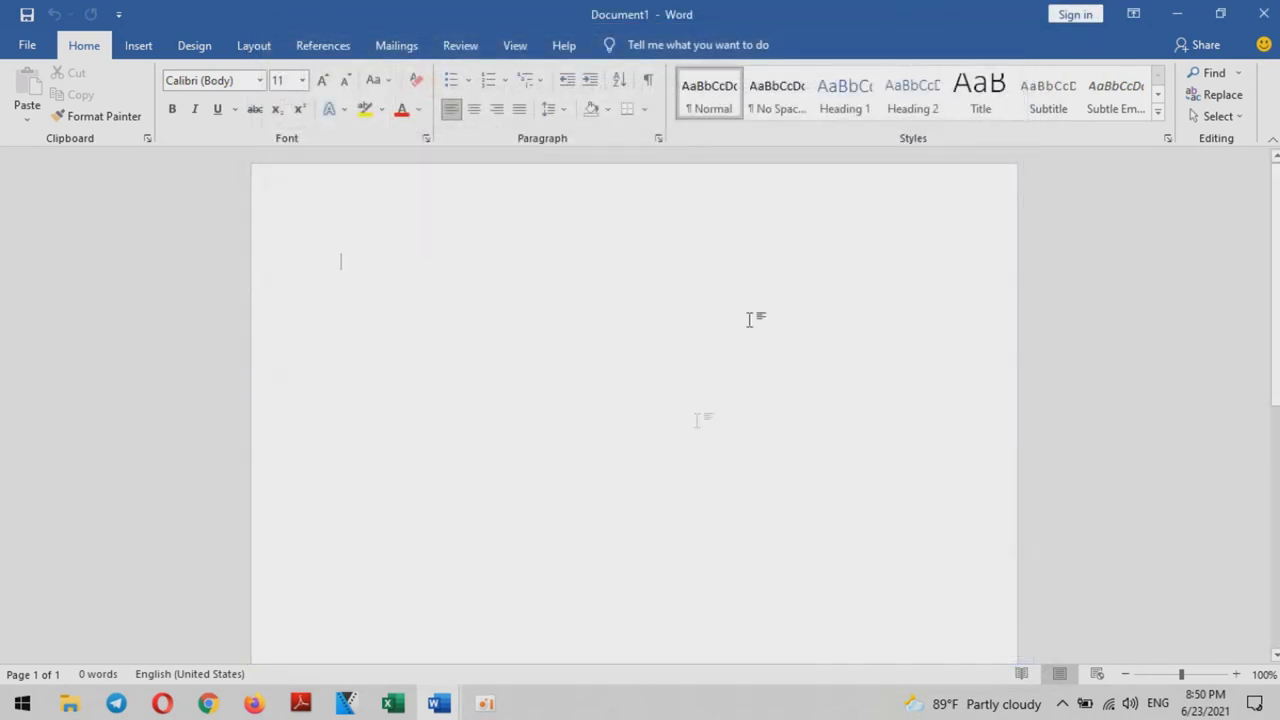
# Step: Close Word, refresh the desktop three times, and restore the oCam recorder window
pyautogui.click(1263, 14)
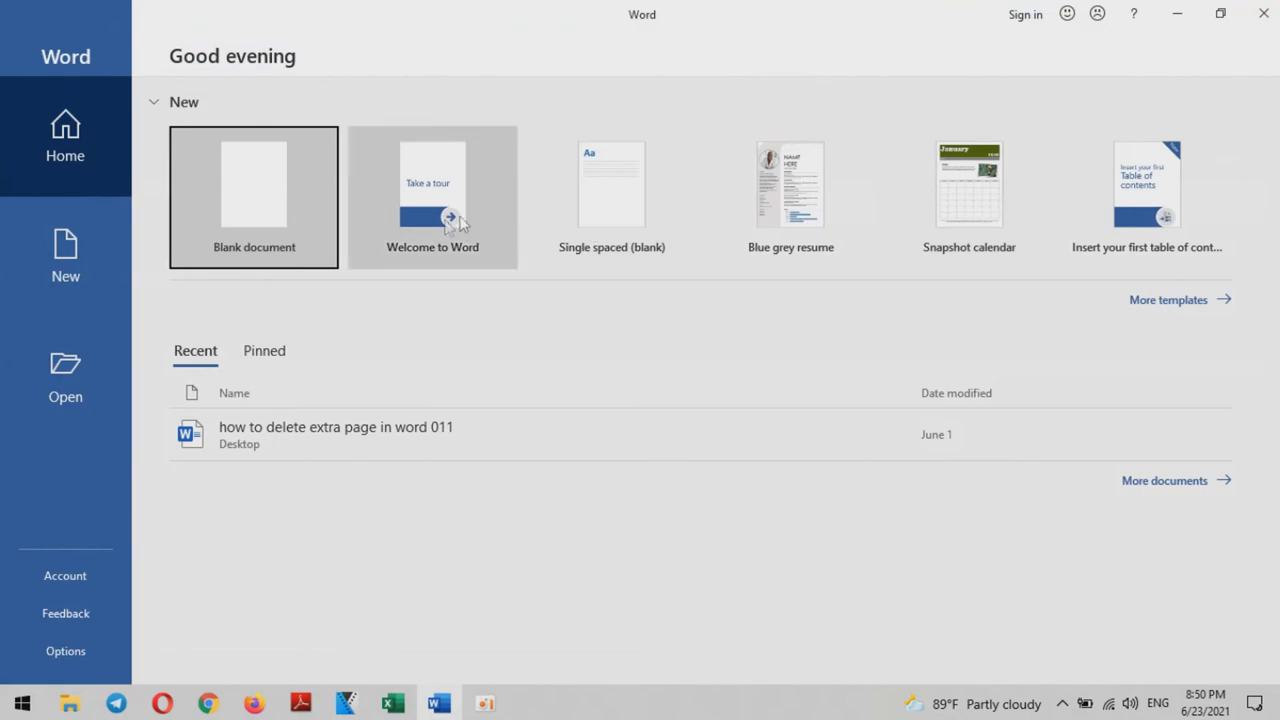
pyautogui.click(1263, 14)
pyautogui.rightClick(529, 225)
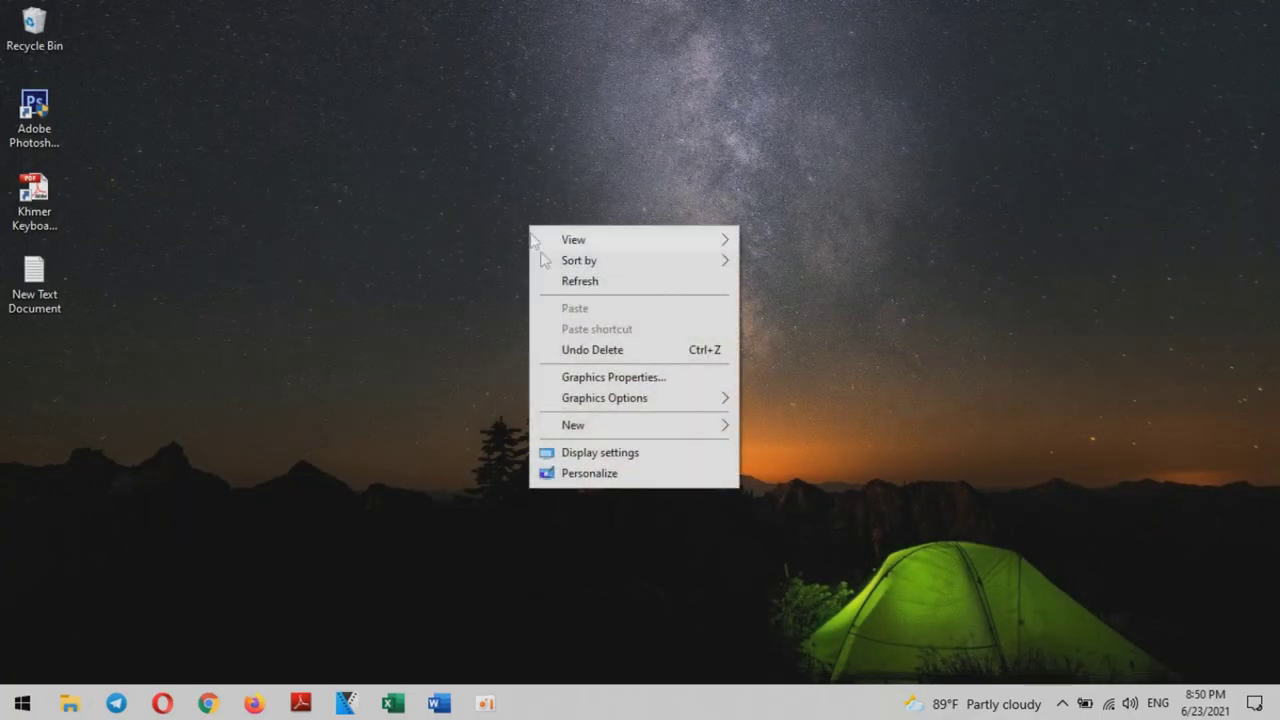
pyautogui.click(575, 281)
pyautogui.rightClick(516, 154)
pyautogui.click(562, 210)
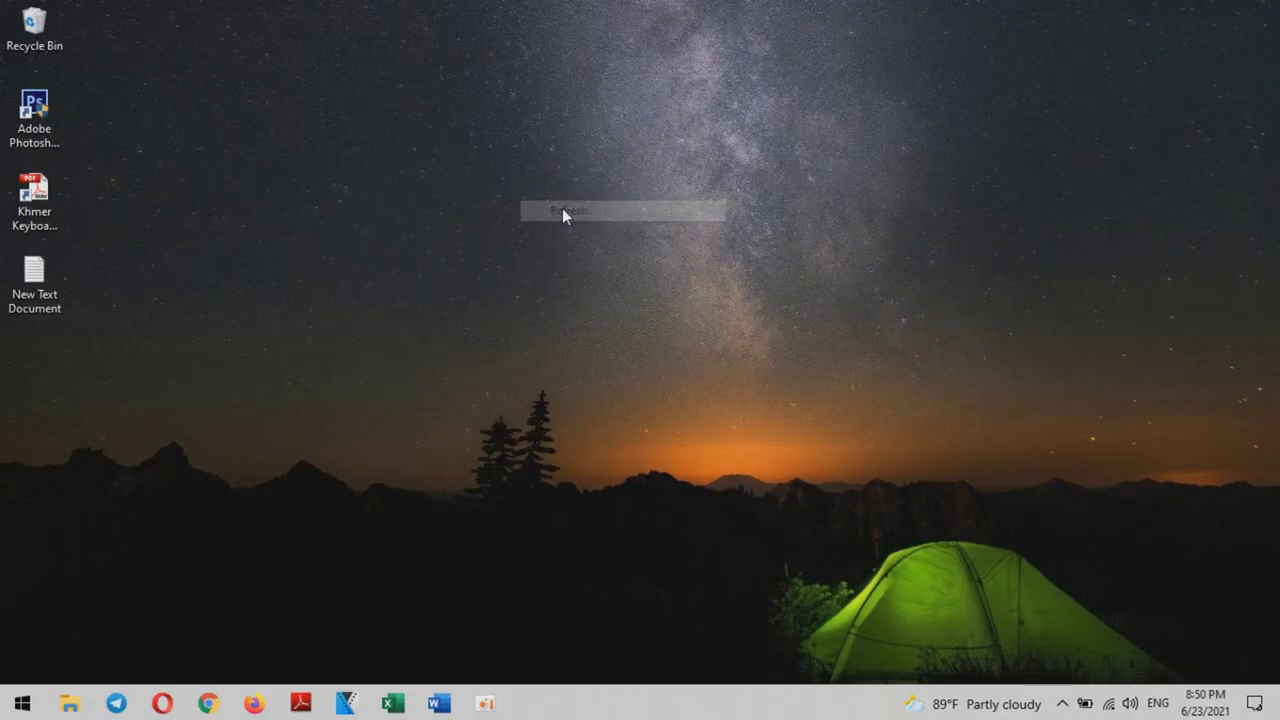
pyautogui.rightClick(353, 141)
pyautogui.click(401, 197)
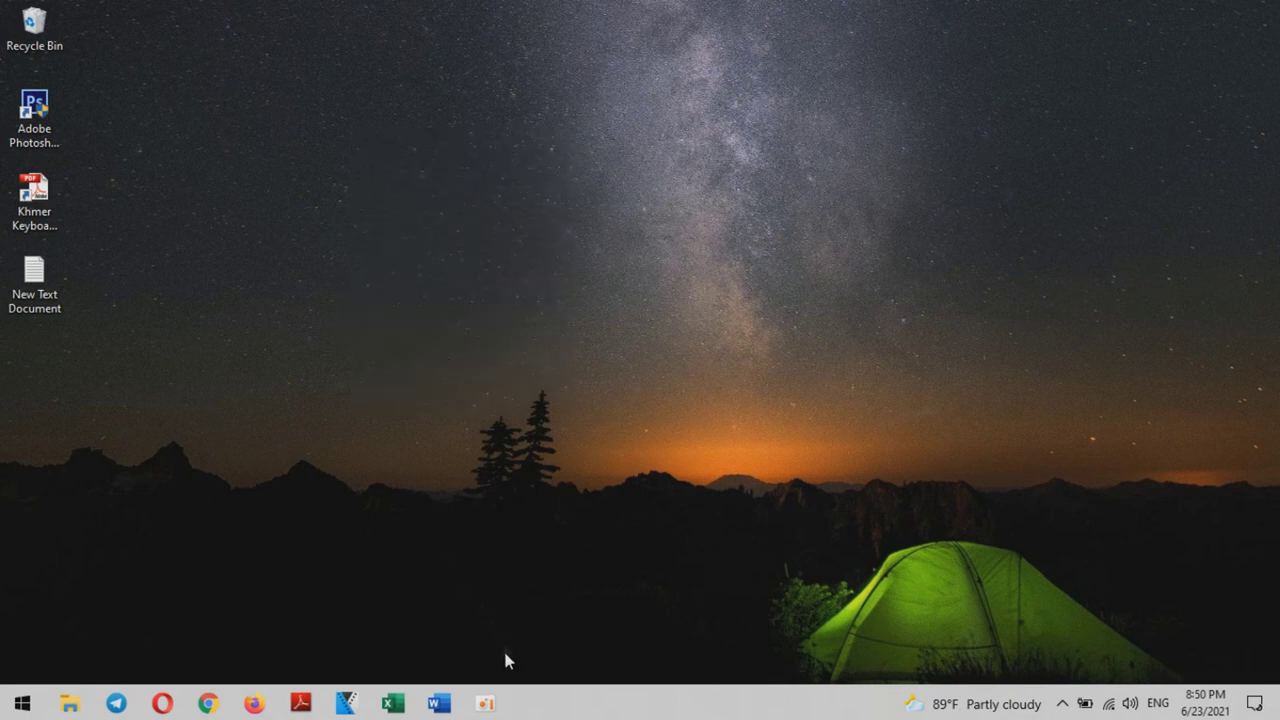
pyautogui.moveTo(485, 703)
pyautogui.click(478, 595)
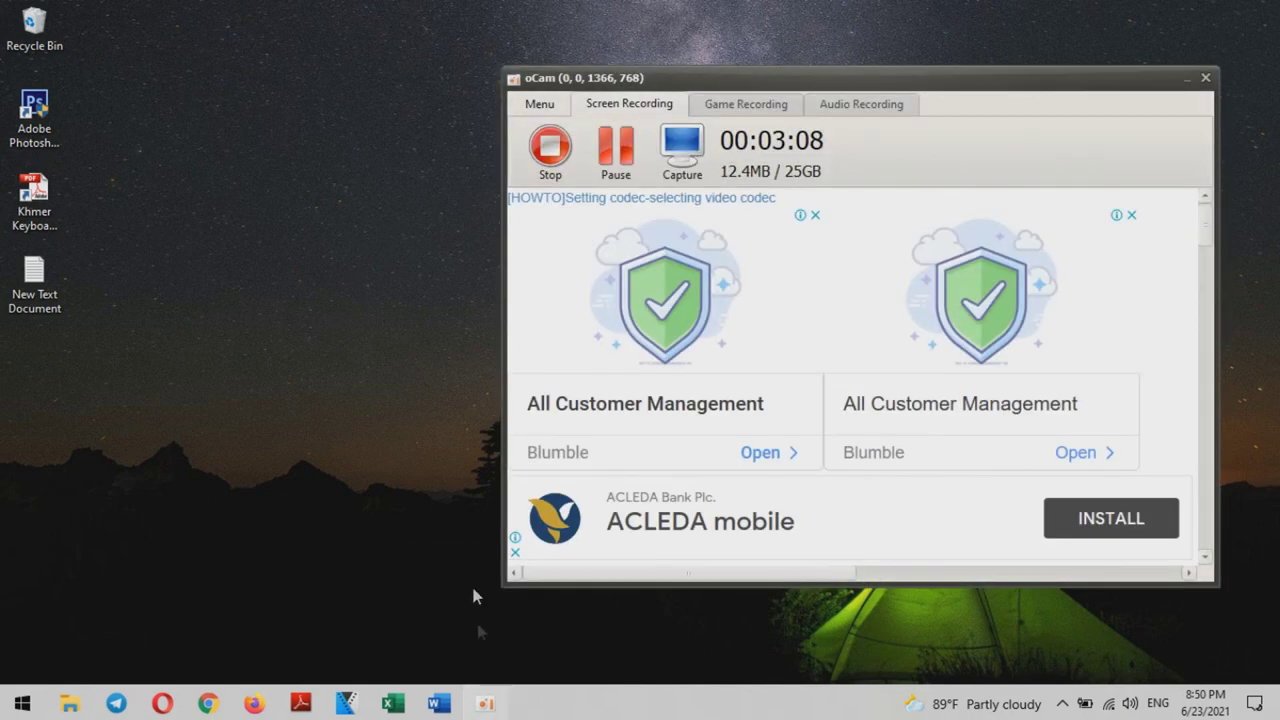